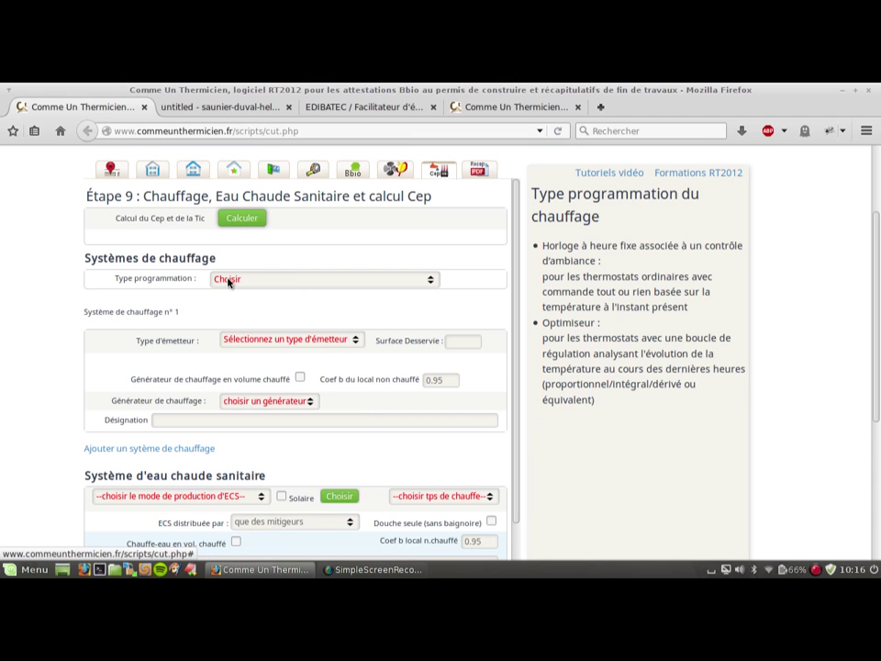
Step: Set the heating programming type to "Horloge à heure fixe associée à un contrôle d'ambiance"
left_click(227, 282)
left_click(246, 308)
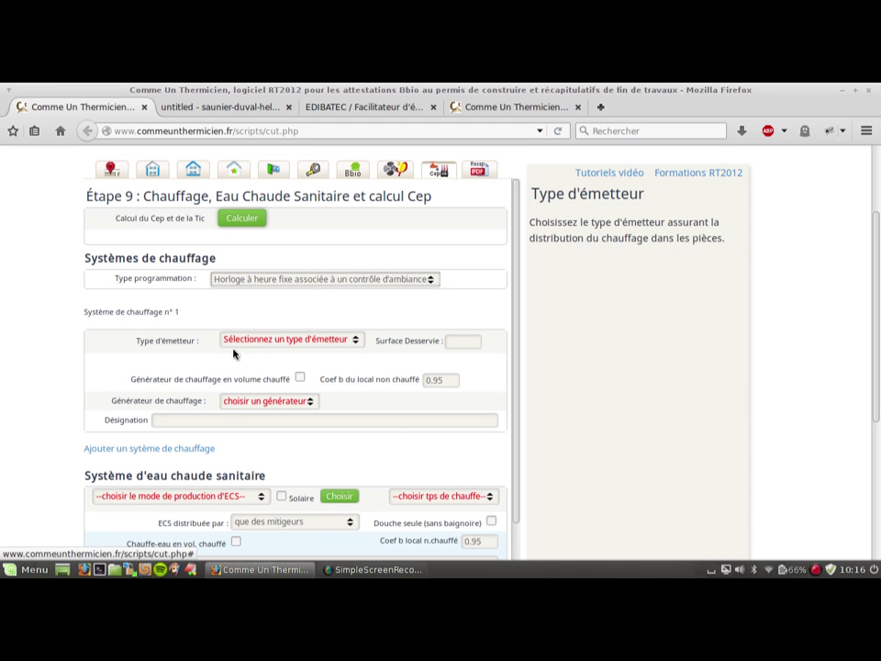
Step: Try "Plancher chauffant à eau" as the emitter type of heating system 1 and read the help on its Variation temporelle values
left_click(240, 342)
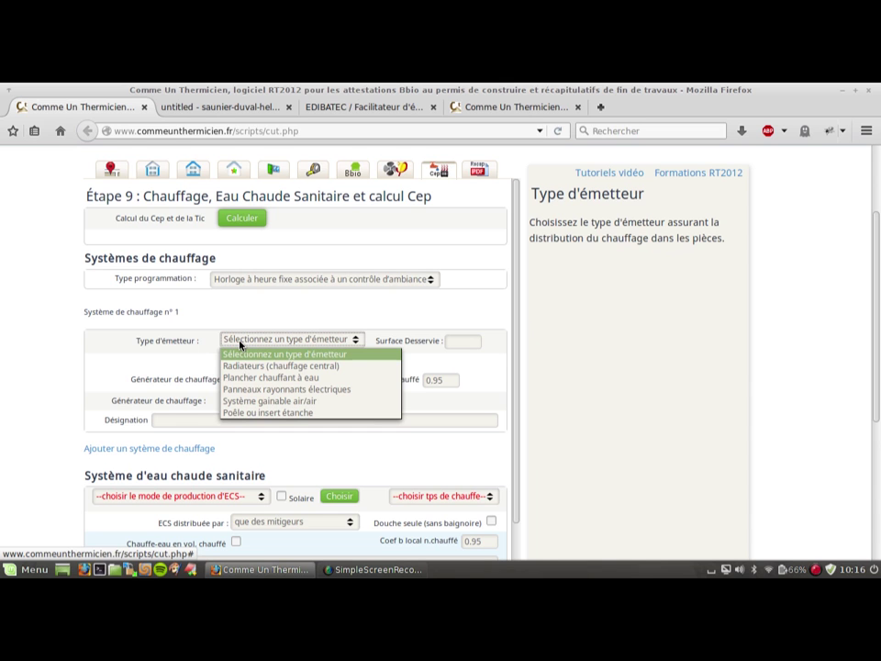
left_click(282, 380)
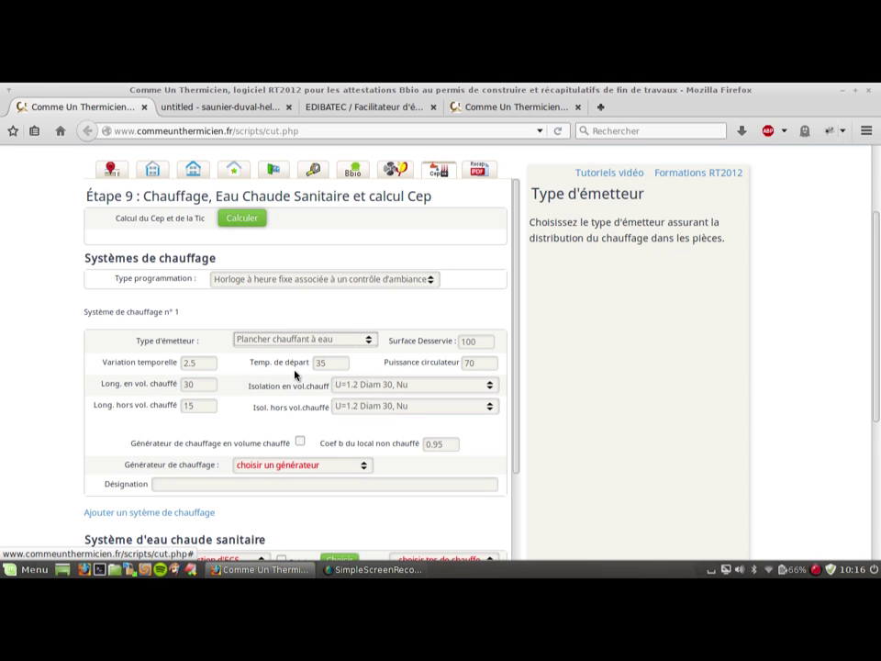
left_click(207, 363)
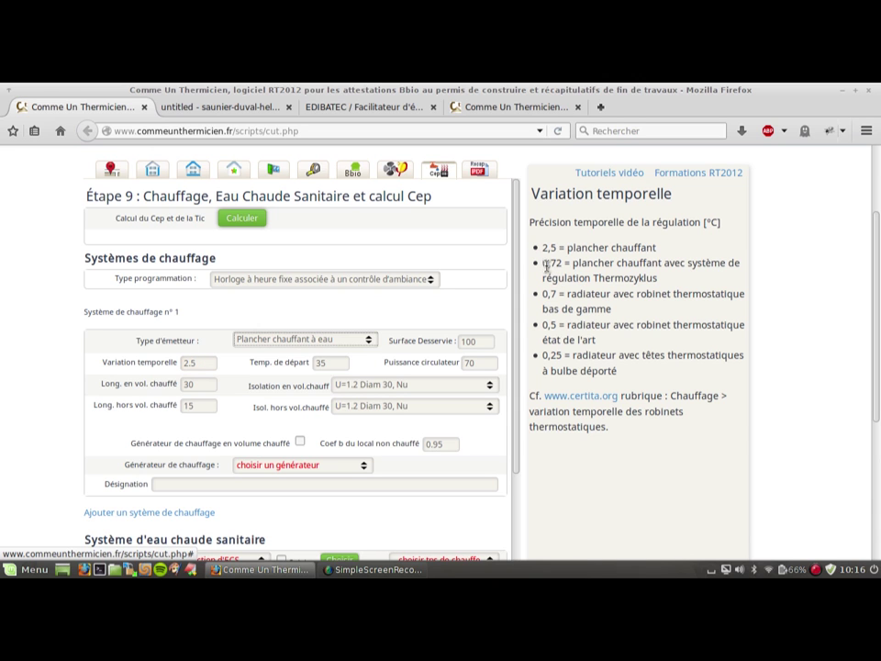
left_click_drag(547, 266, 656, 294)
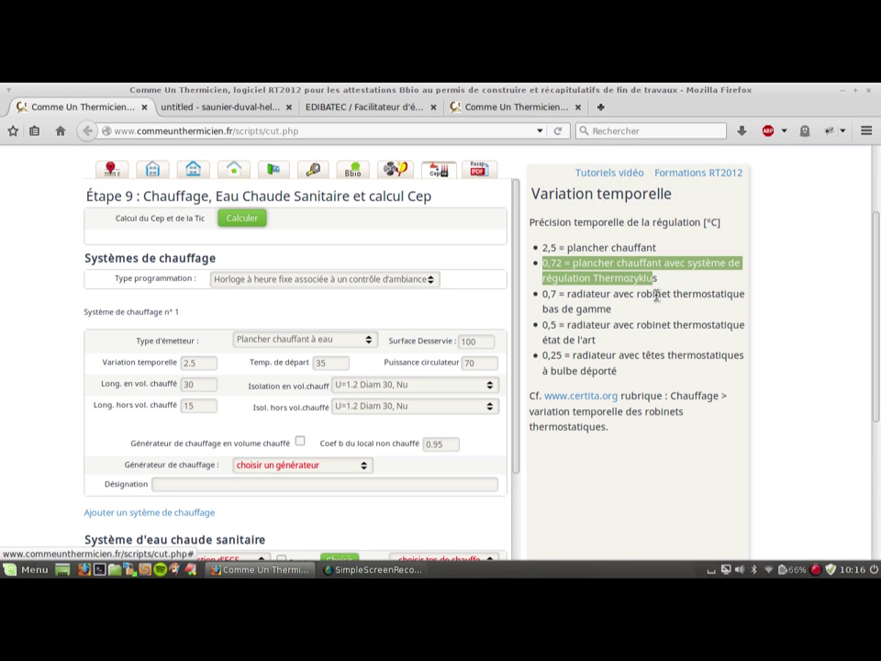
left_click(215, 371)
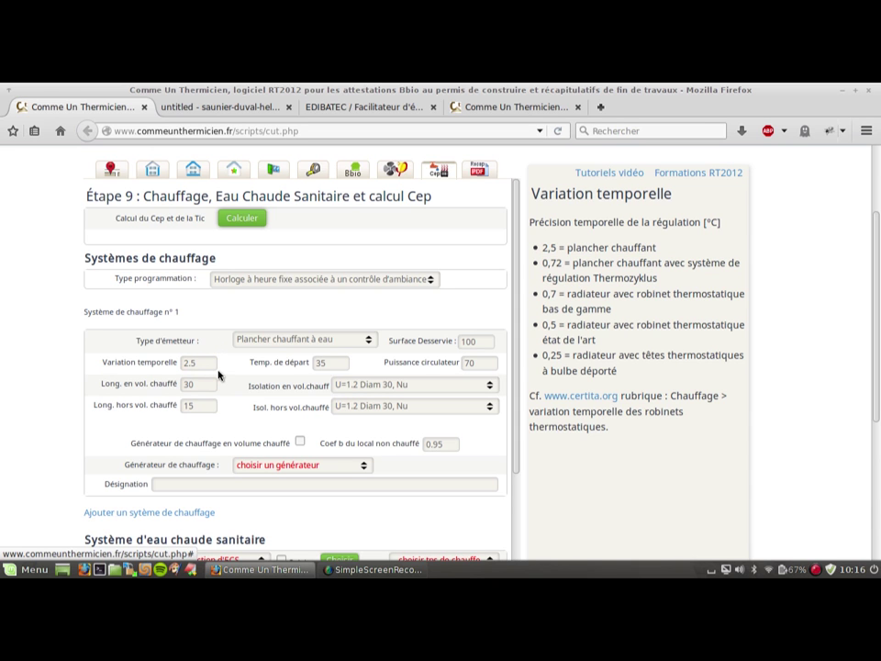
Step: Set the emitter type to "Radiateurs (chauffage central)" and review its temporal variation, departure temperature and circulator power
left_click(261, 346)
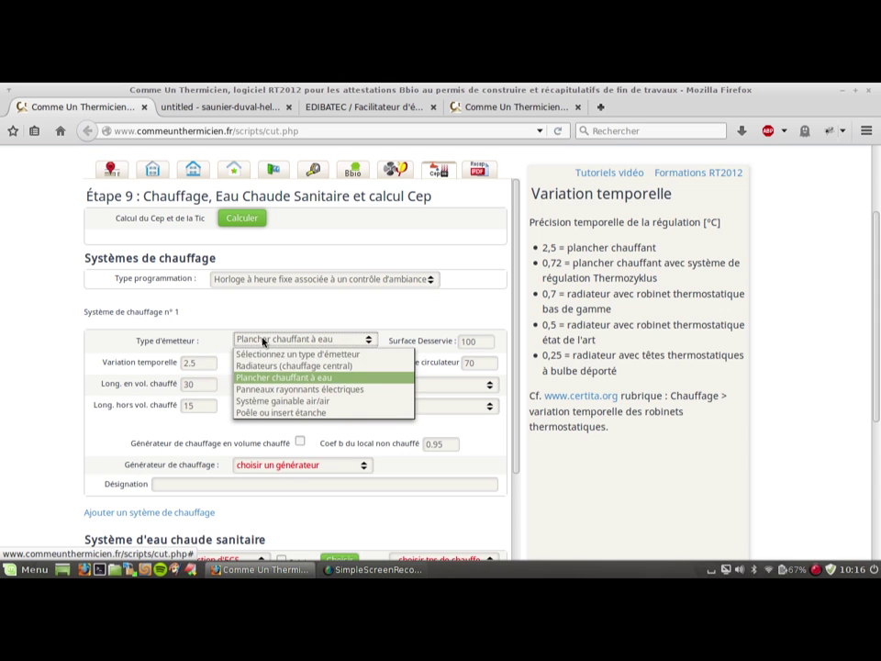
left_click(268, 365)
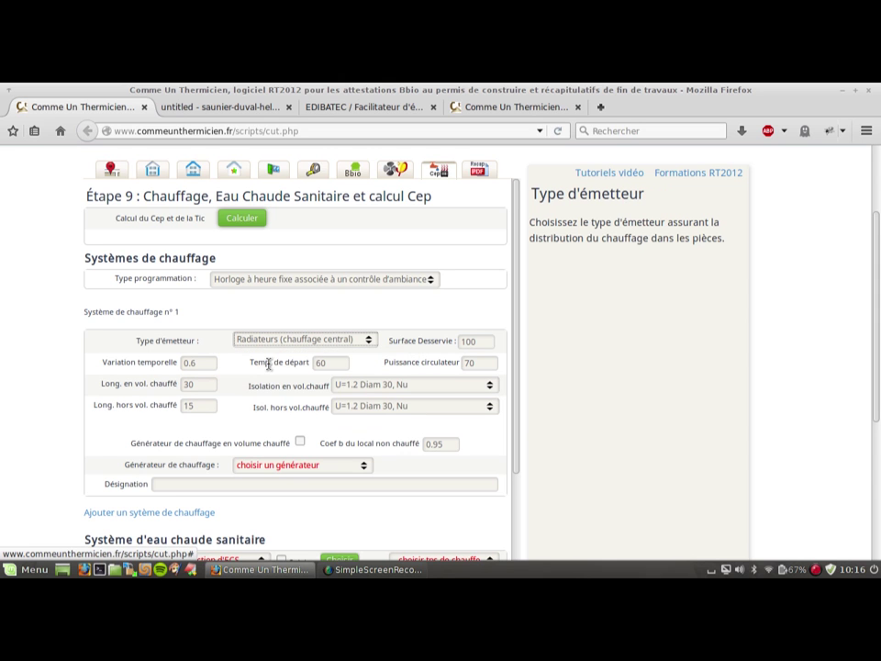
left_click(208, 364)
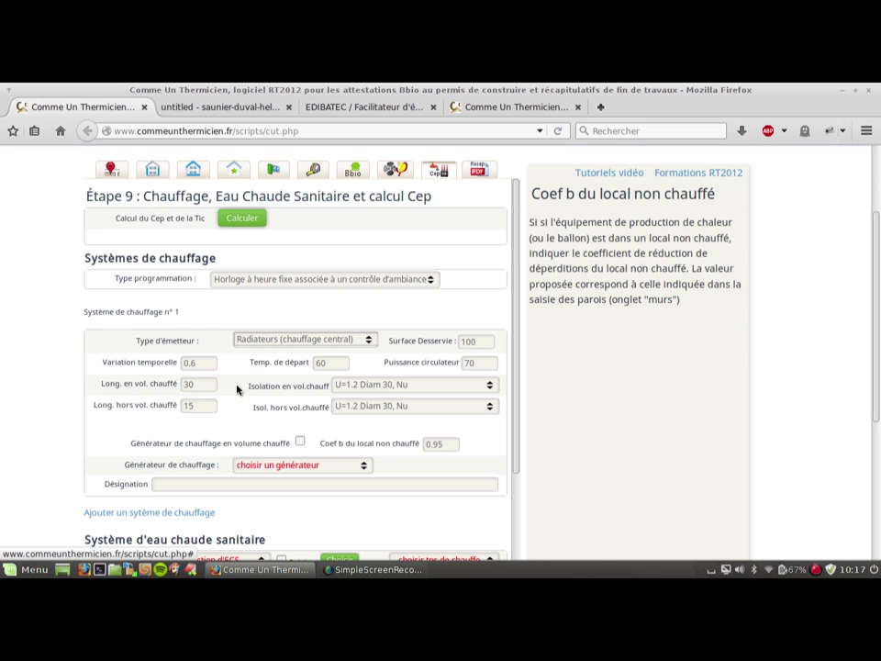
left_click(330, 364)
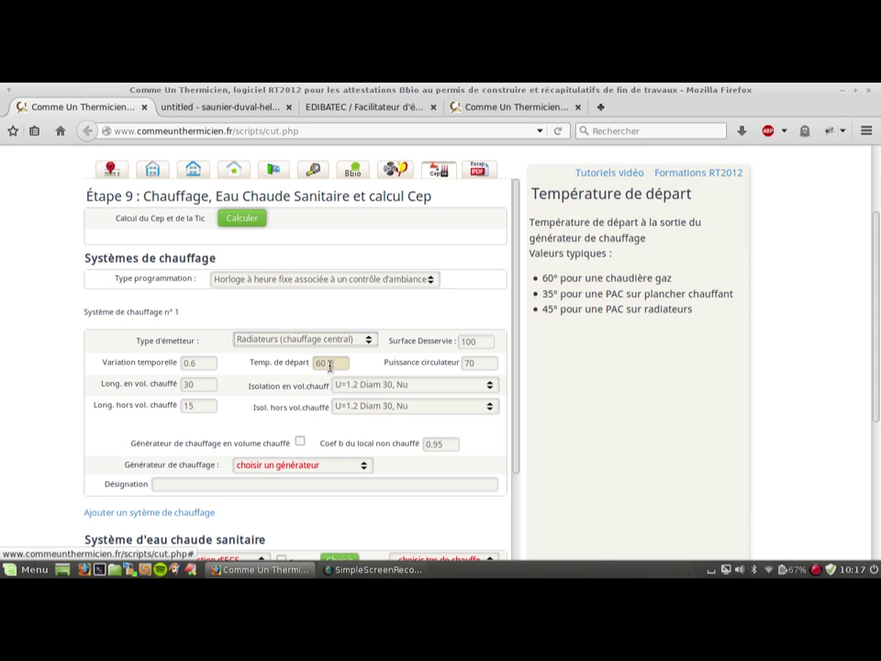
left_click(482, 362)
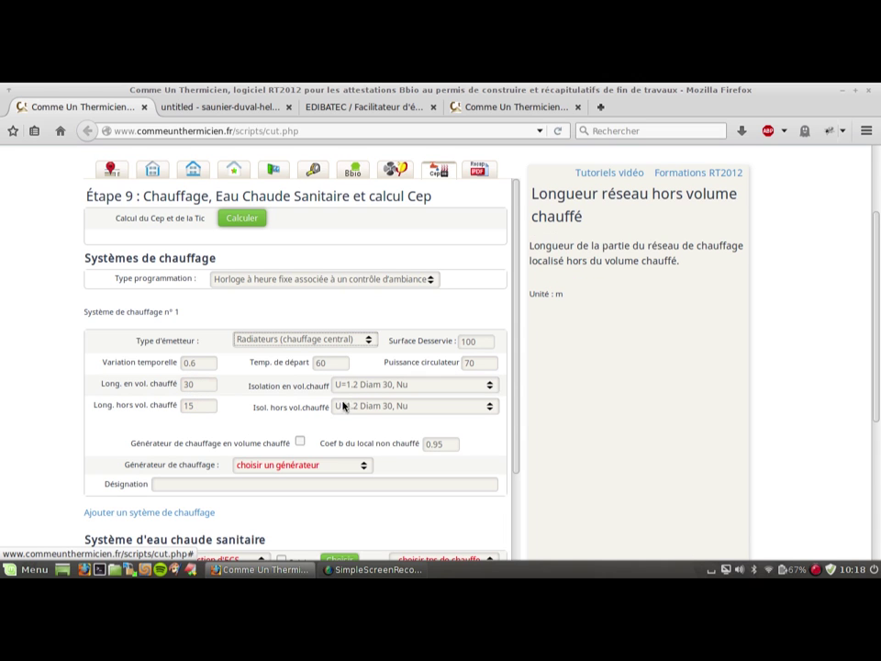
Step: Mark the heating generator as located in the heated volume and choose "Chaudière gaz avec ballon ECS" as the generator
left_click(301, 444)
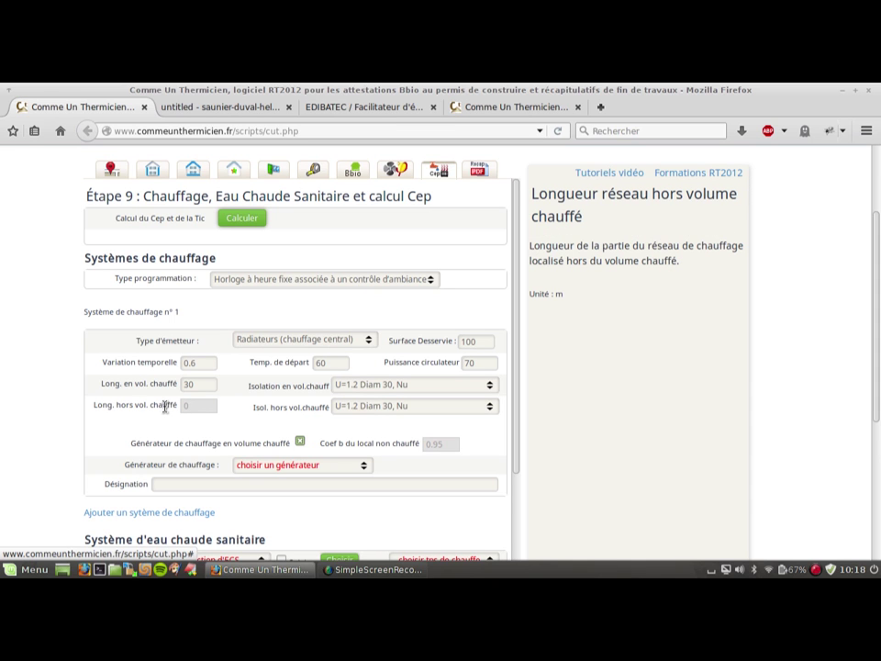
scroll(165, 407, "down", 2)
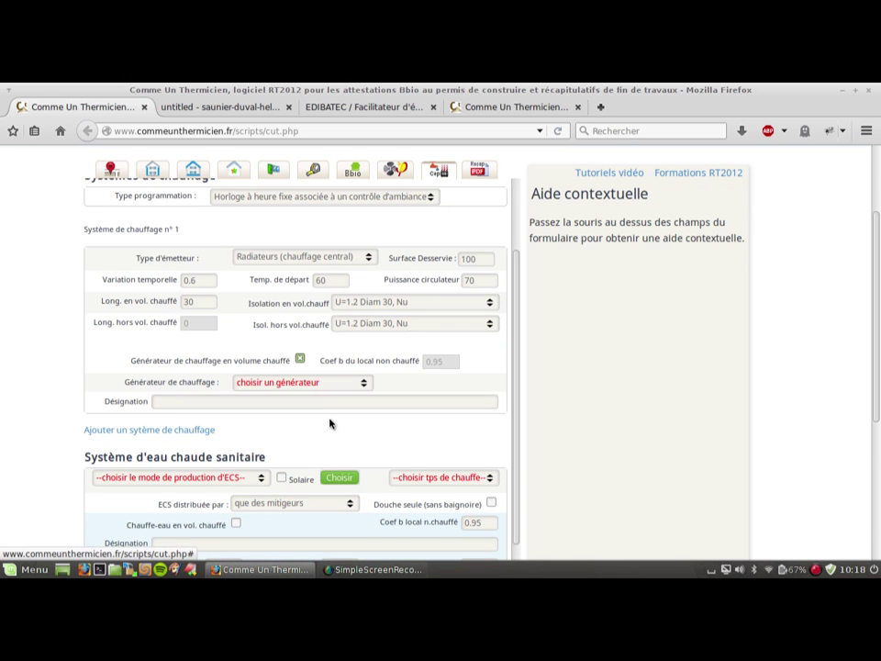
left_click(316, 384)
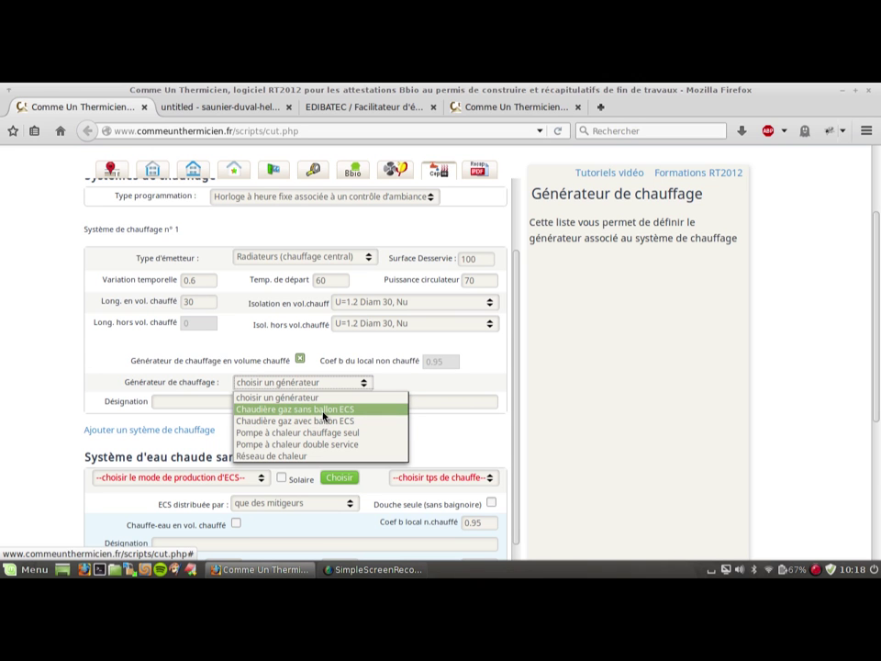
left_click(325, 424)
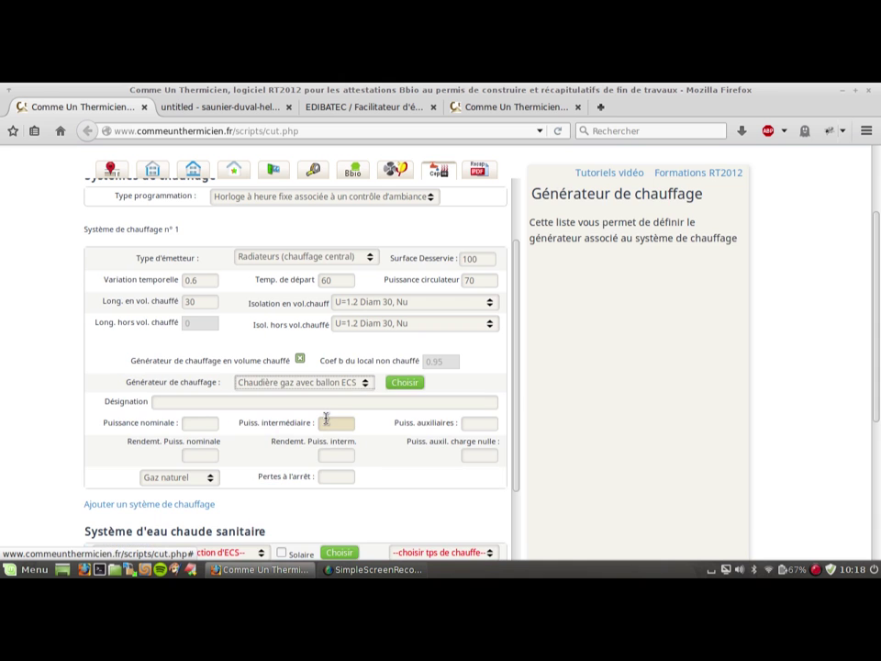
Step: Load the generic product with typical values from the generator library and review the filled-in characteristics
mouse_move(404, 384)
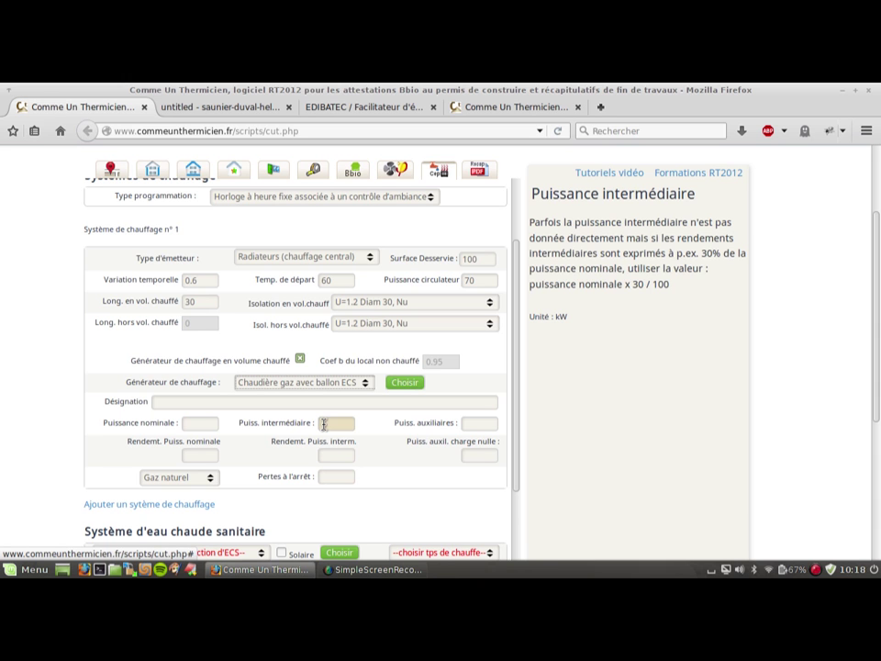
left_click(403, 384)
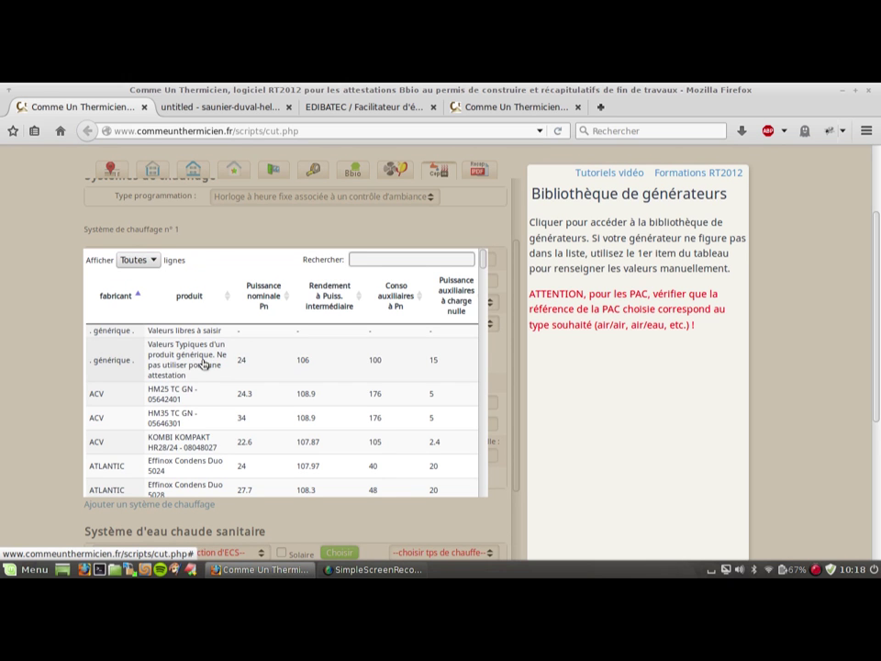
left_click(204, 363)
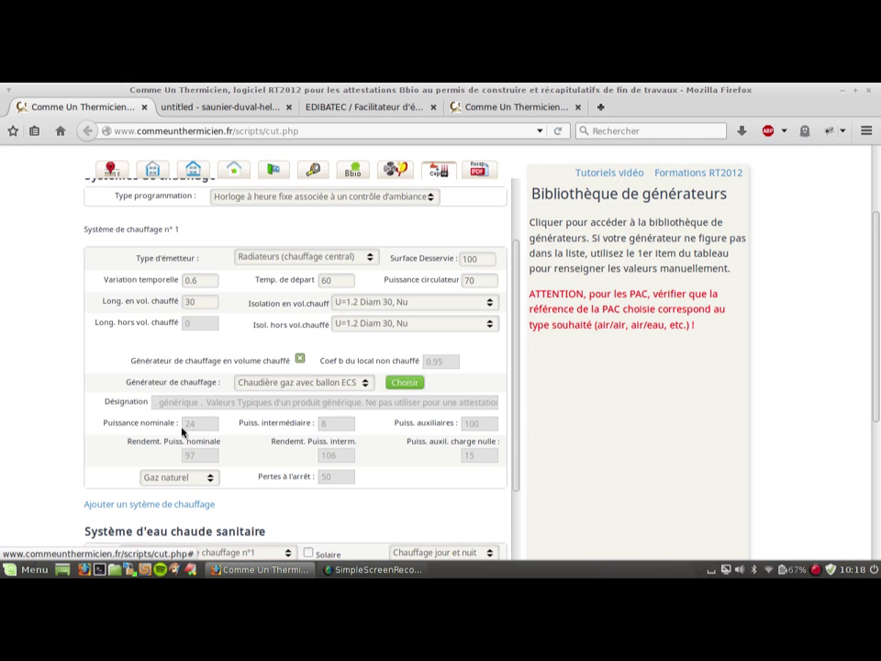
mouse_move(373, 477)
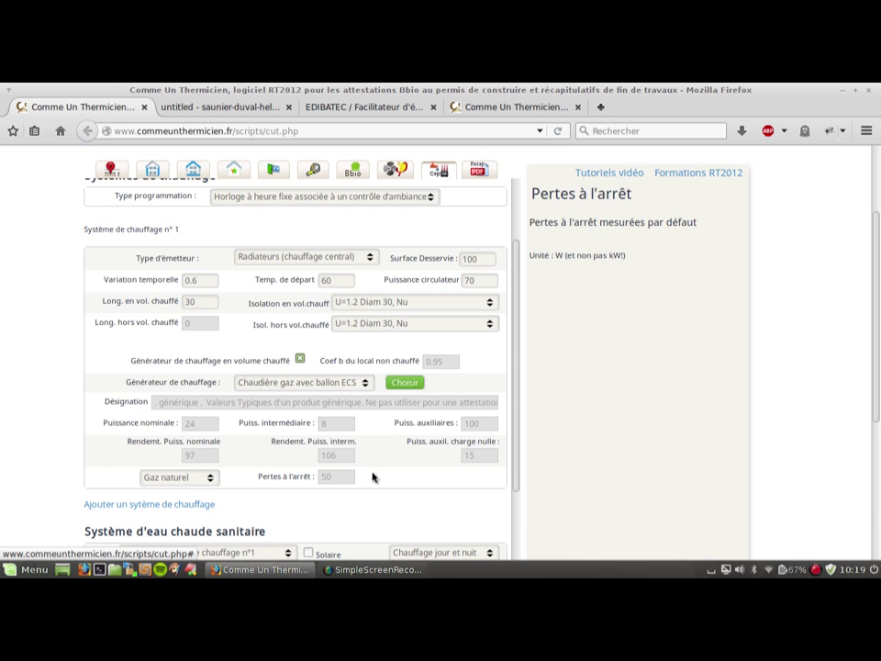
Step: Search the generator library for "twi" and select the SAUNIER DUVAL Heliotwin Condens F24 150/1 + SRDV
left_click(409, 385)
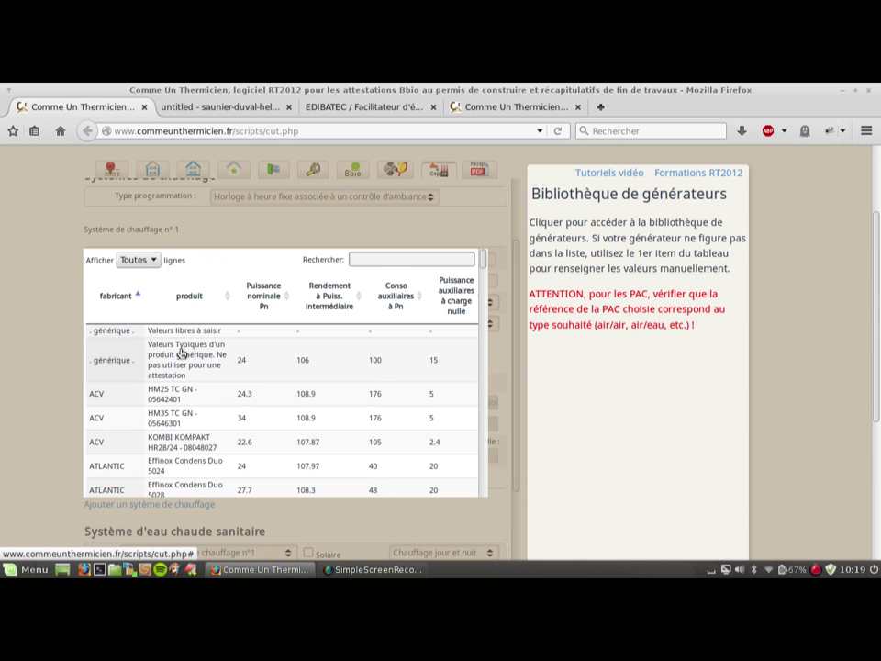
left_click_drag(99, 297, 123, 298)
left_click(126, 299)
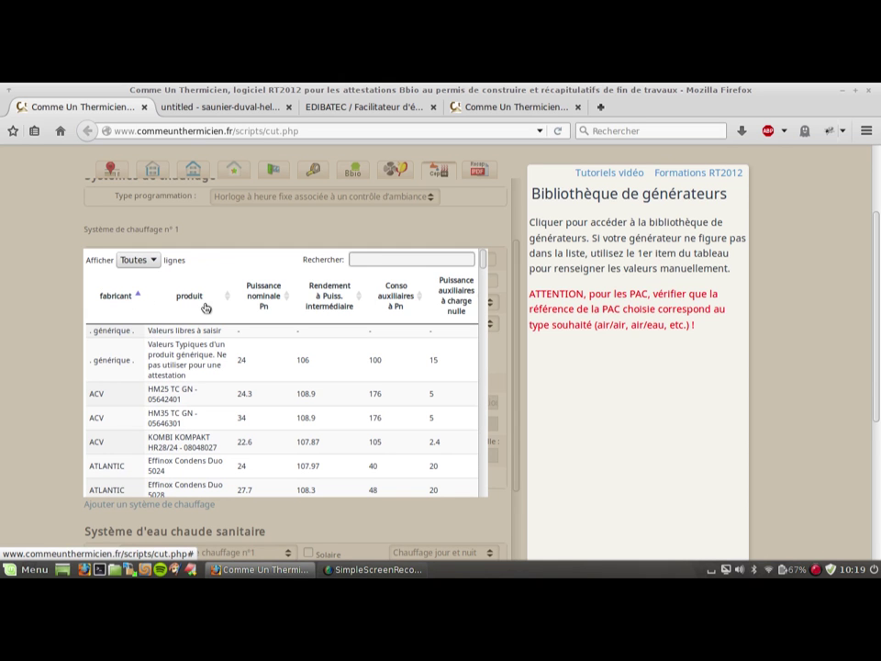
left_click(362, 260)
type("xx")
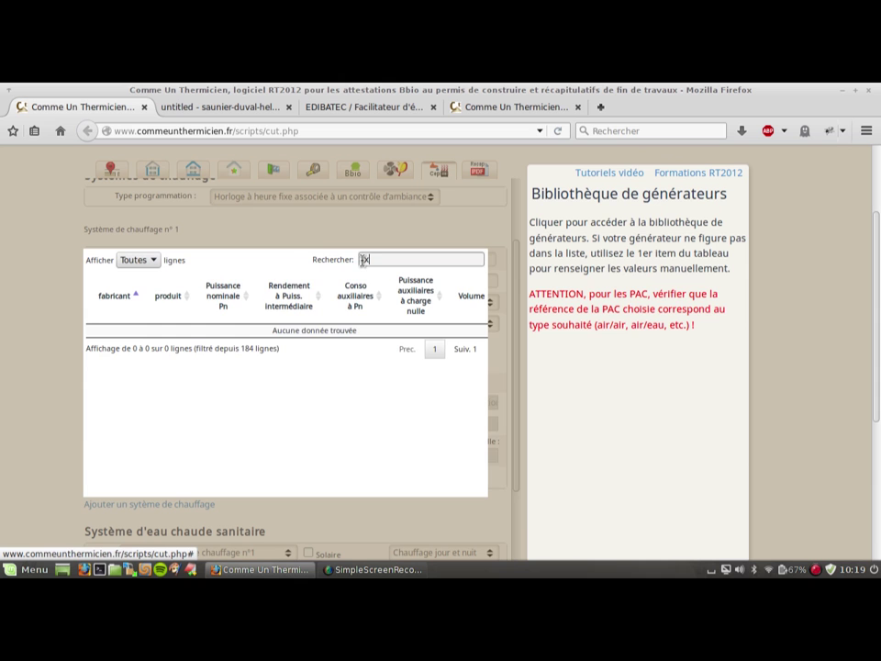
key("BackSpace")
key("BackSpace")
type("twi")
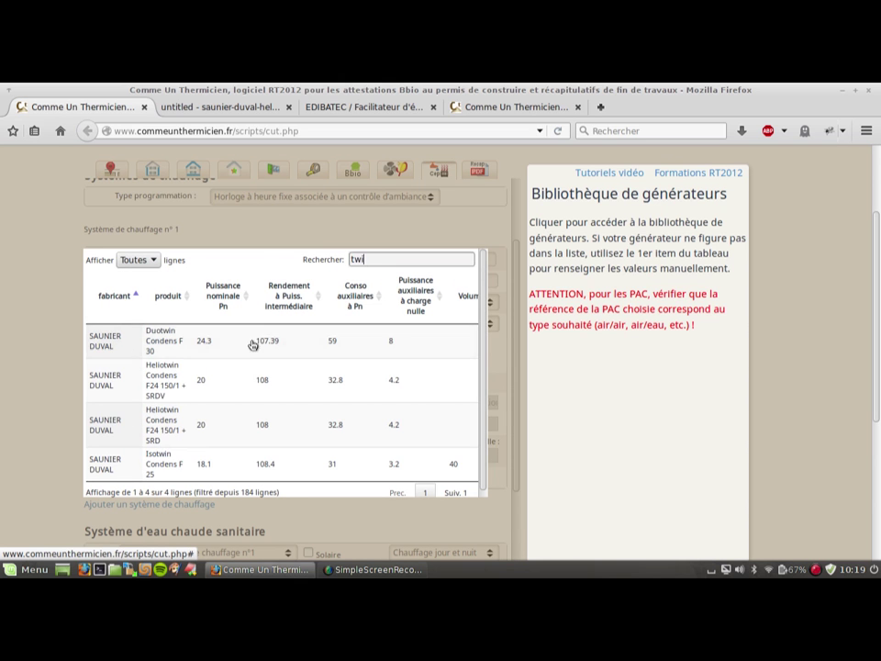
left_click(161, 386)
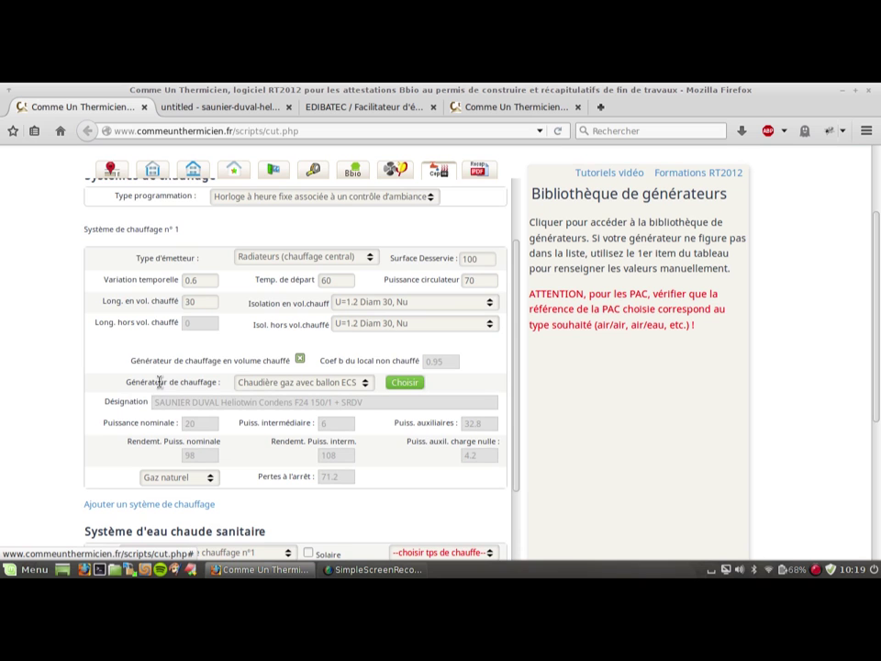
Step: Review the selected boiler's characteristics and the hot water section, including the help on the tank's thermal losses (Pertes Th)
scroll(128, 449, "down", 2)
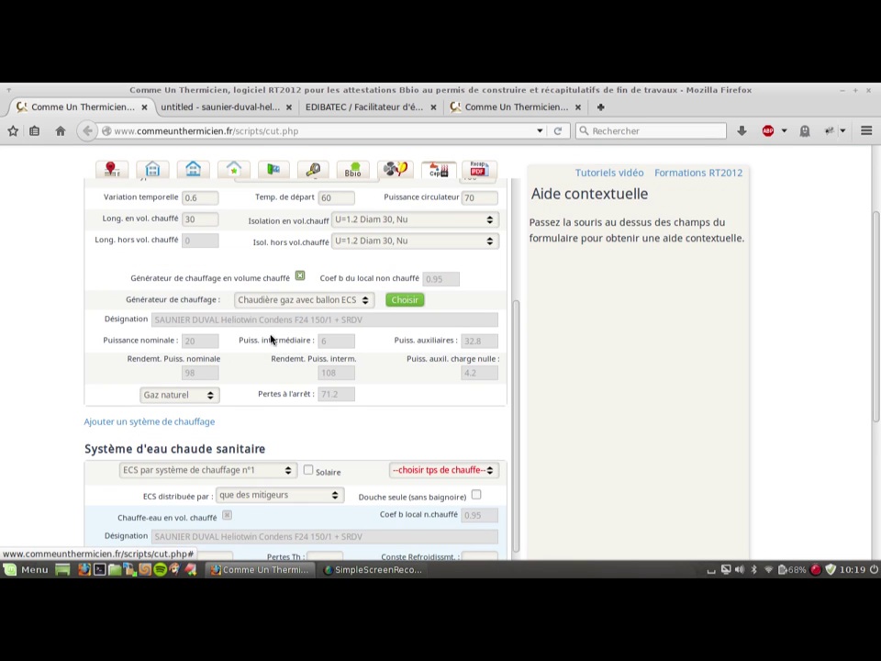
mouse_move(279, 303)
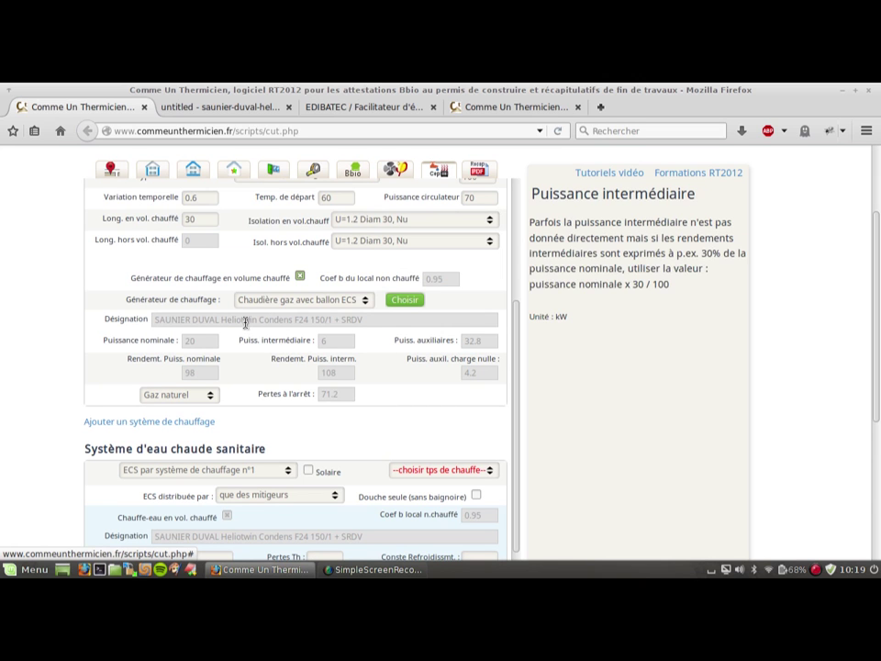
mouse_move(323, 302)
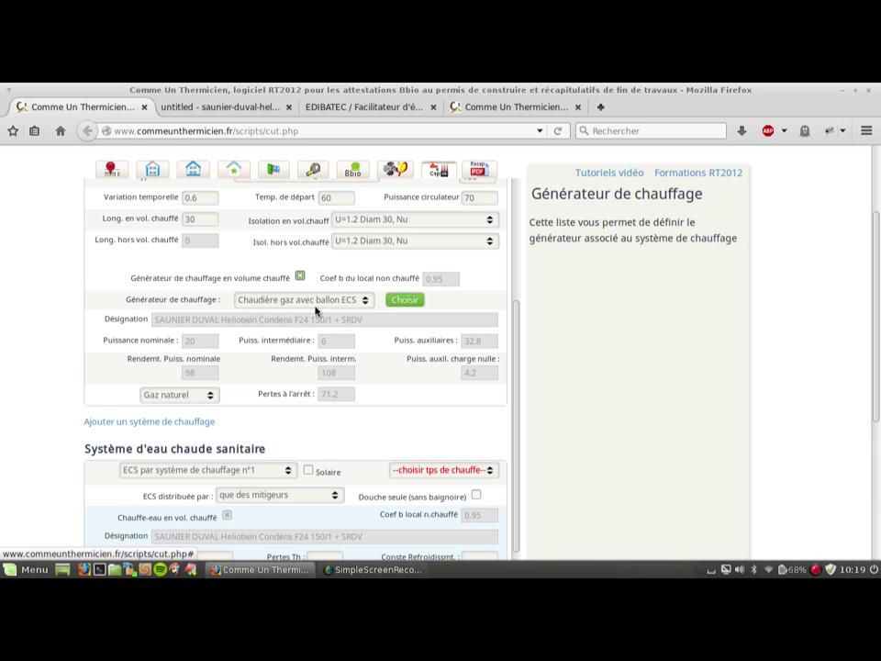
scroll(309, 315, "down", 1)
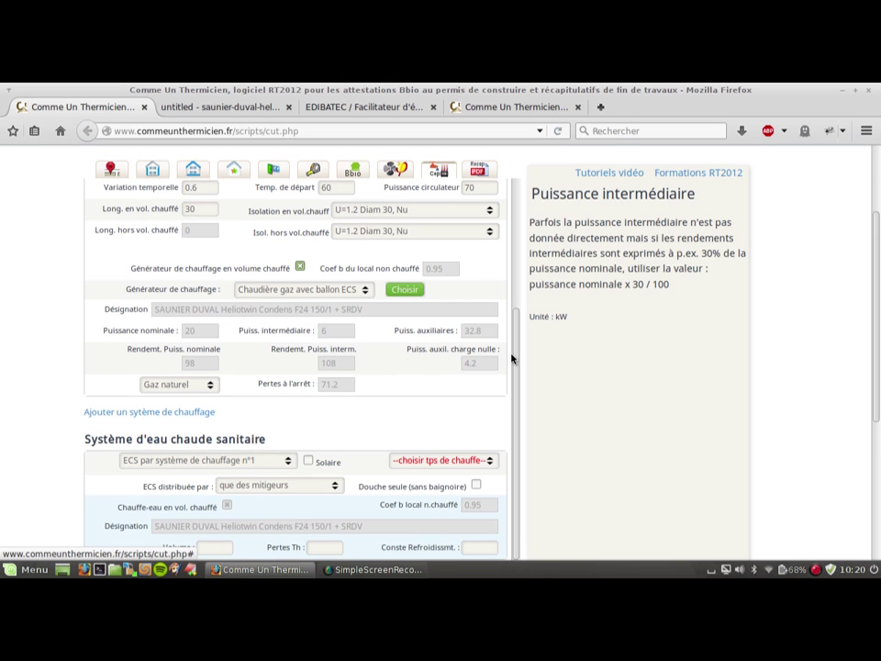
scroll(543, 450, "down", 1)
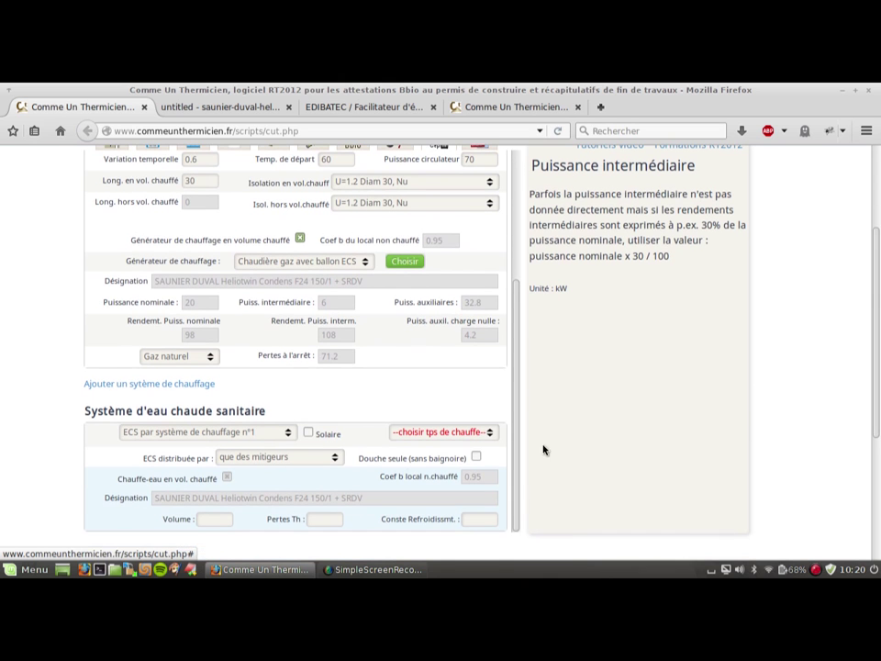
left_click(319, 519)
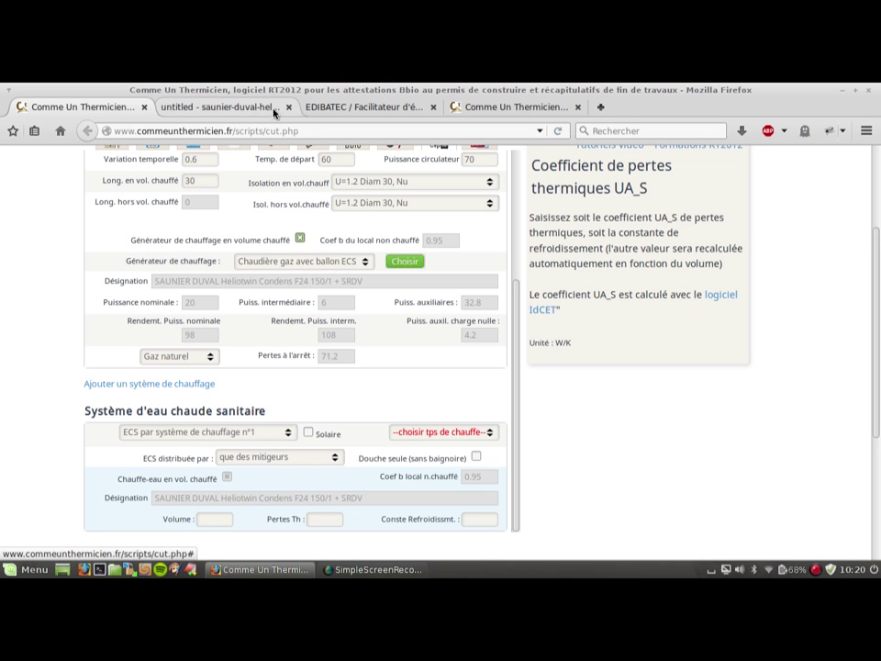
Step: Switch to the Saunier Duval Heliotwin Condens brochure and find the RT 2012 performance table for the F 24 150
left_click(226, 107)
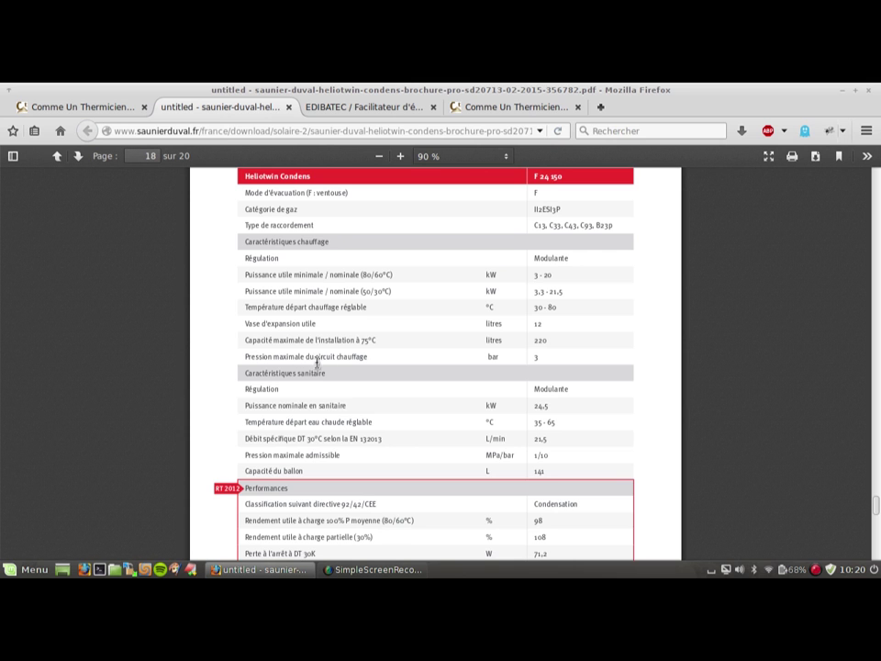
scroll(303, 339, "up", 2)
scroll(731, 390, "up", 10)
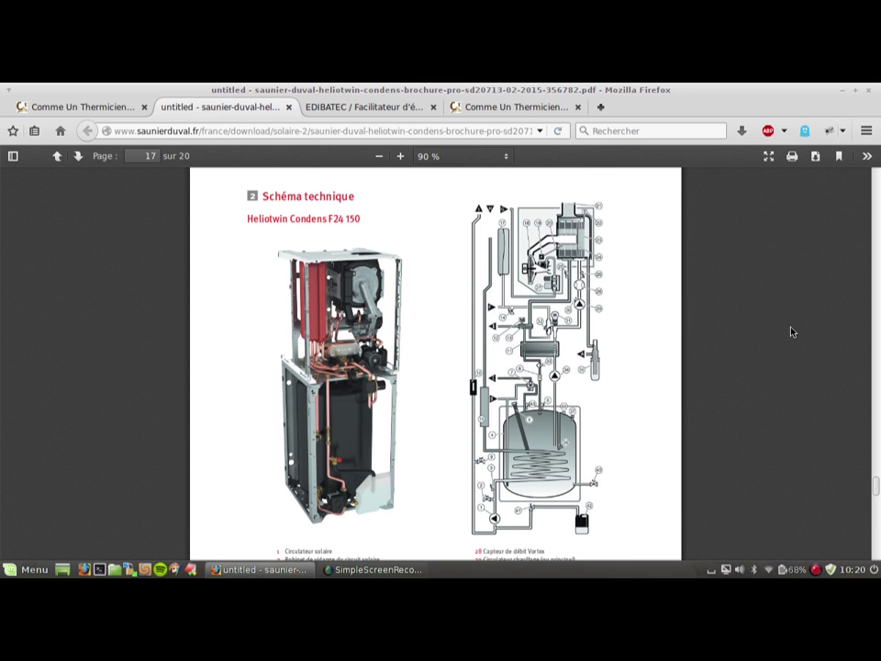
left_click_drag(879, 493, 879, 155)
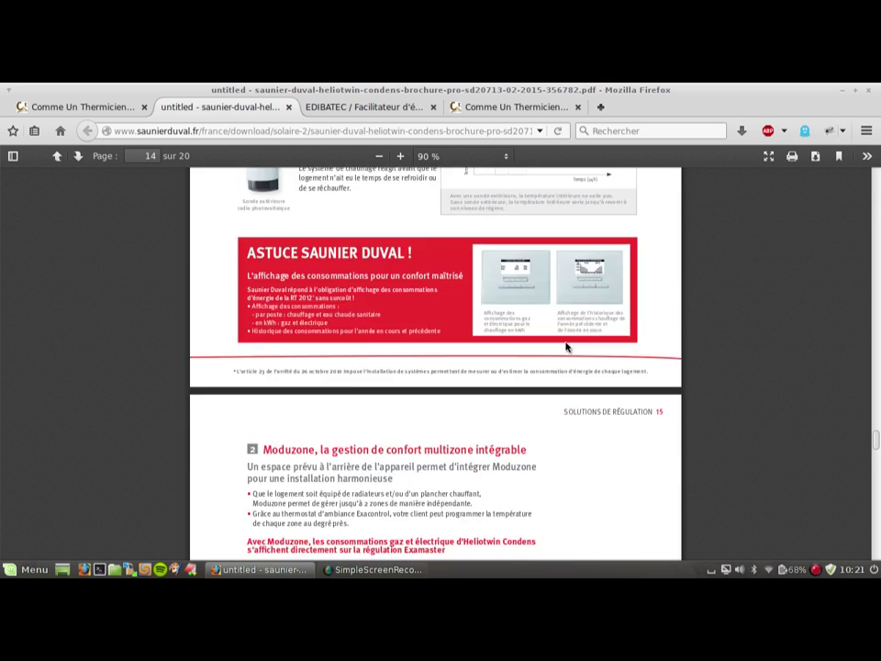
scroll(567, 346, "down", 15)
scroll(566, 346, "down", 6)
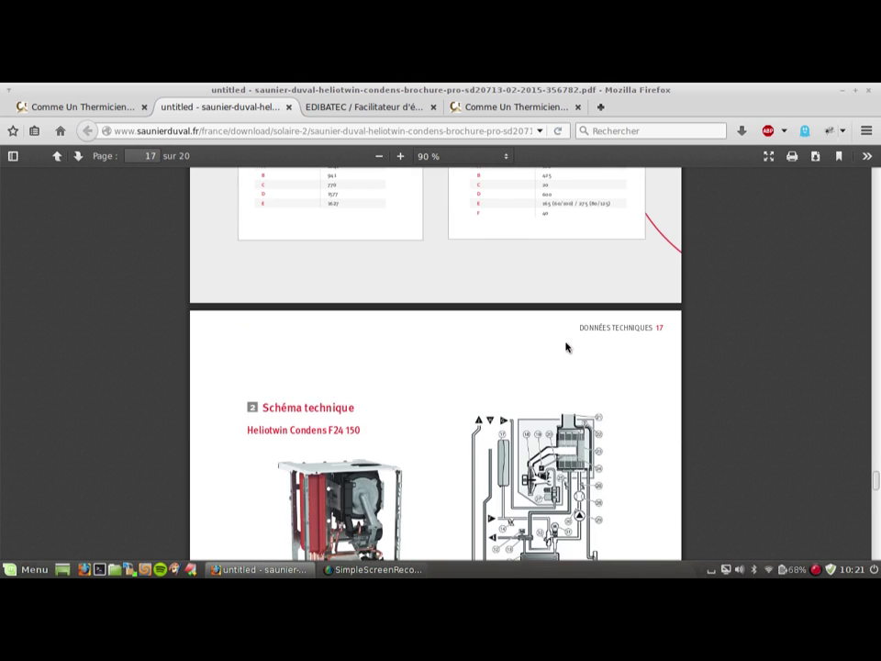
scroll(566, 346, "down", 10)
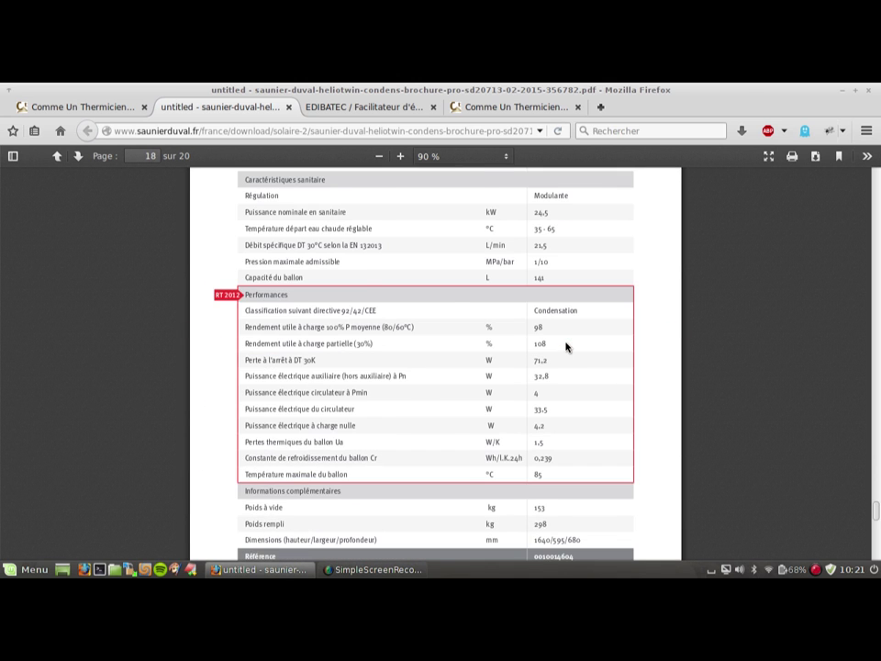
Step: Look up the tank capacity in the boiler brochure and enter 141 litres as the hot water tank volume in Comme Un Thermicien
key("ctrl+Page_Up")
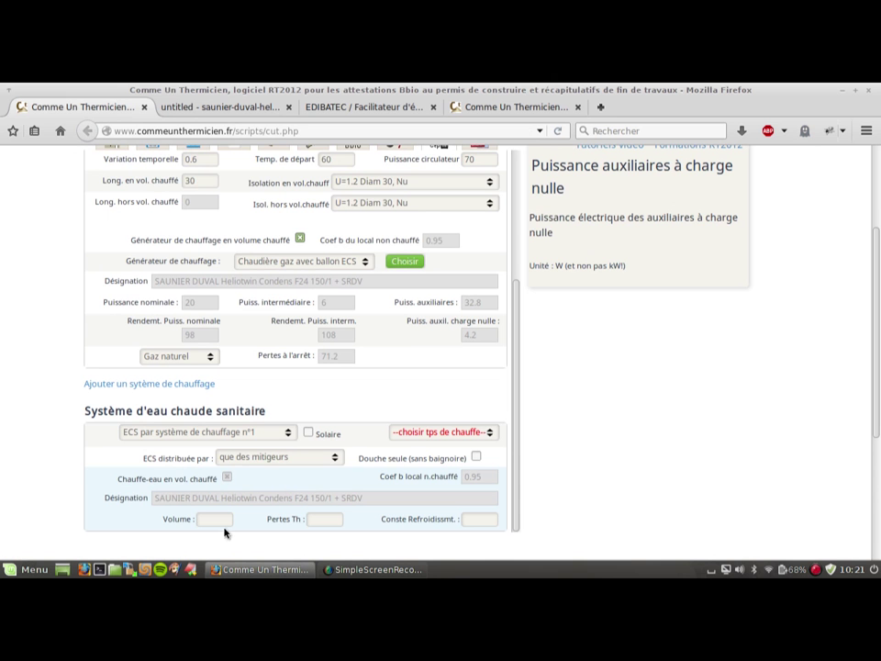
key("ctrl+Page_Down")
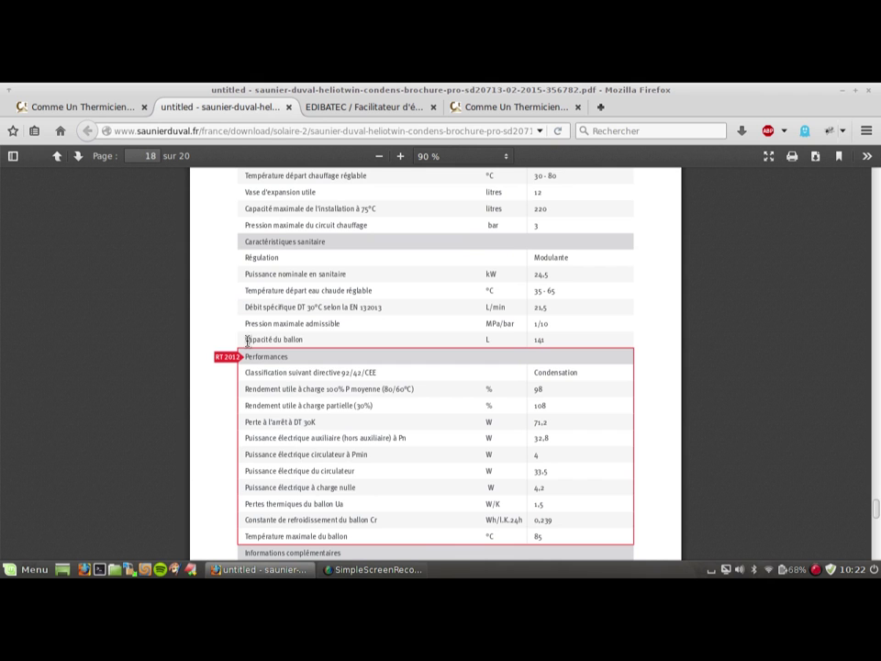
left_click(57, 108)
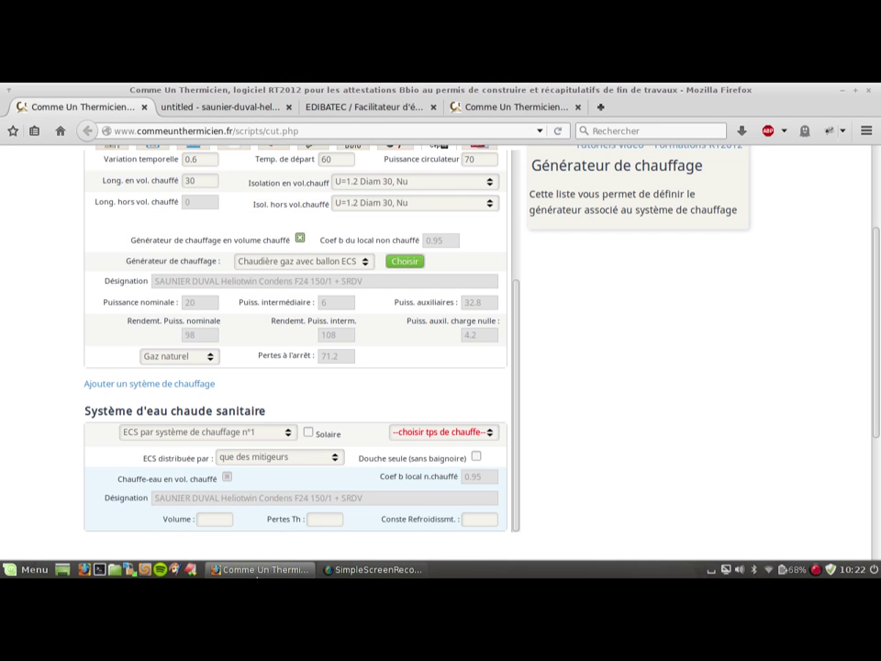
left_click(209, 520)
type("141")
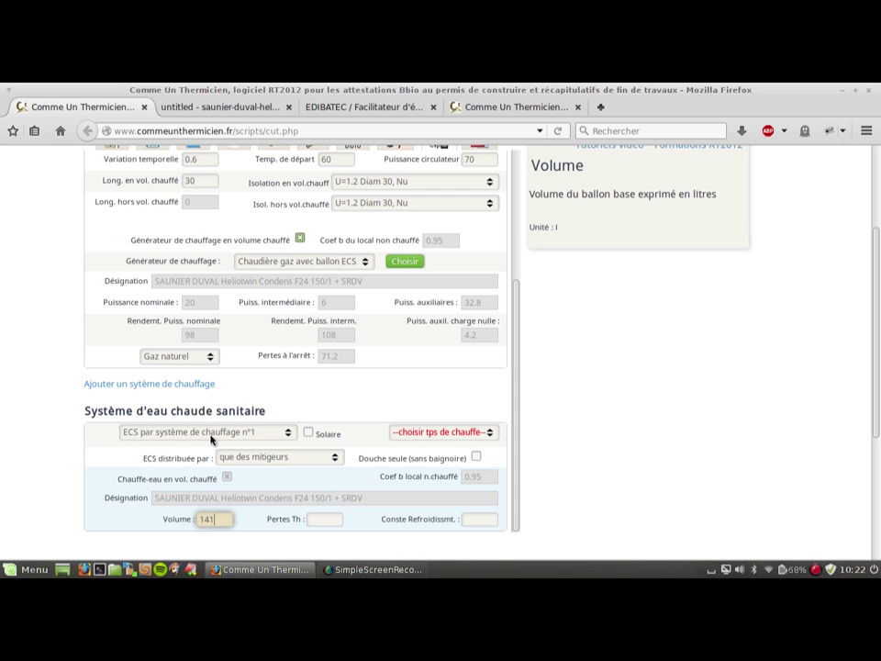
Step: Check the brochure's Cr value and set the tank's cooling constant (Conste Refroidissmt.) to 0.239 in Comme Un Thermicien
left_click(222, 107)
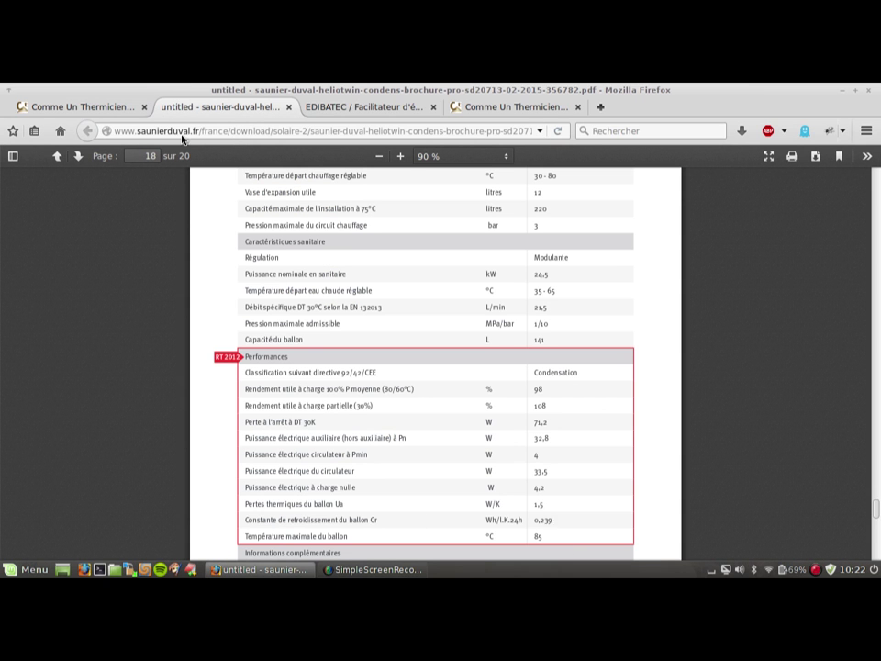
left_click(66, 108)
left_click(477, 519)
type("0.259")
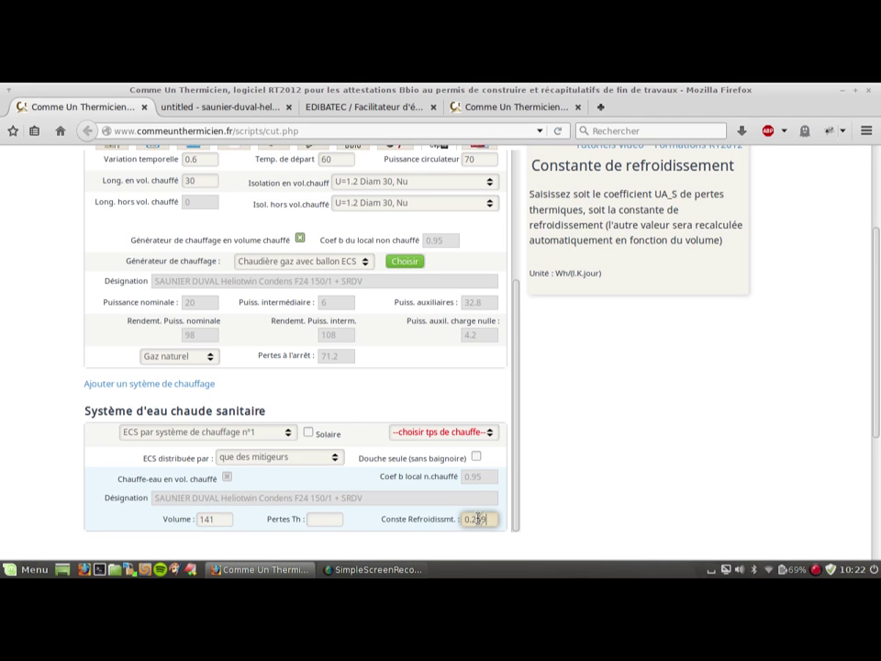
left_click(482, 493)
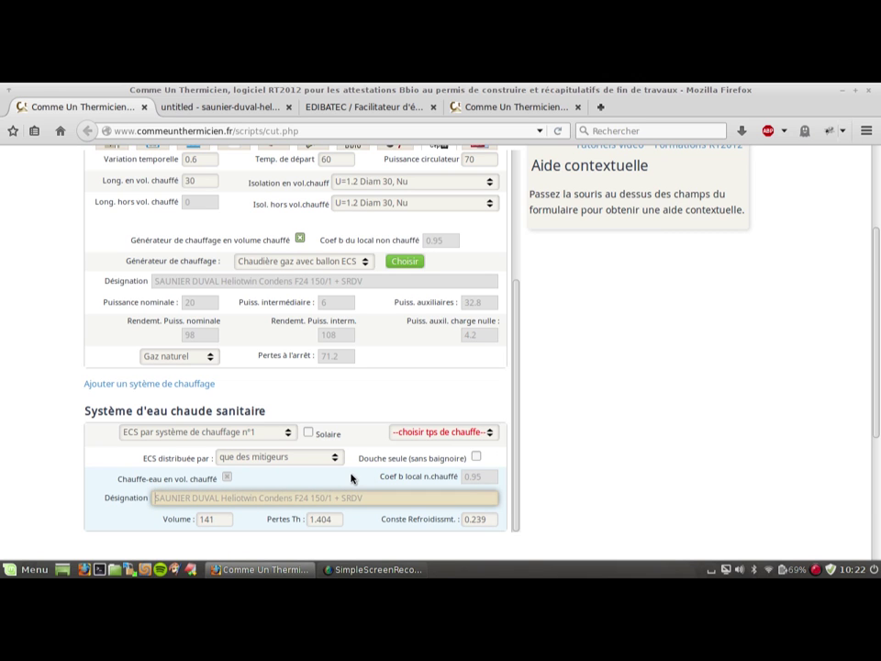
Step: Set the domestic hot water heating time to "Chauffage jour et nuit"
left_click(428, 437)
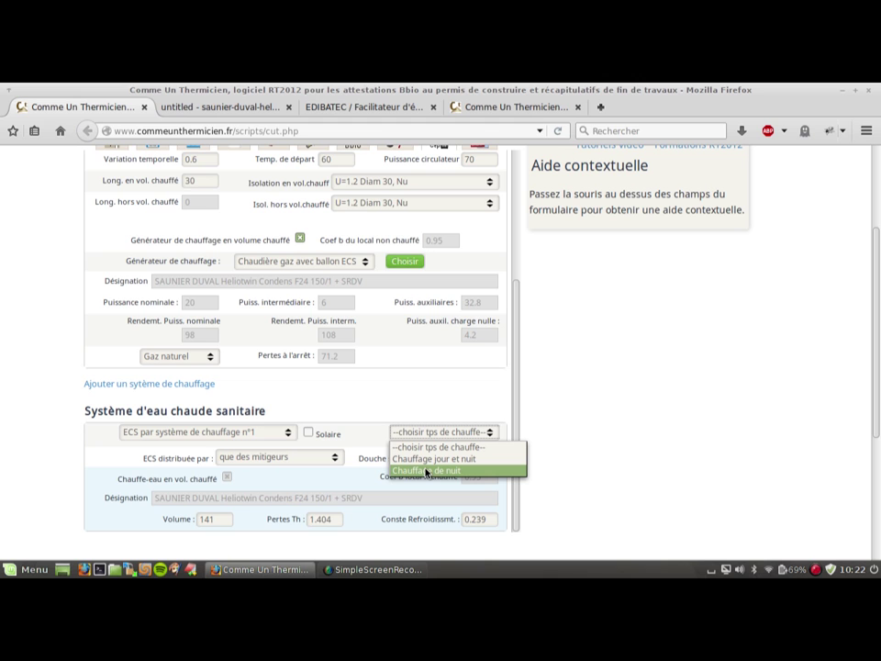
left_click(436, 459)
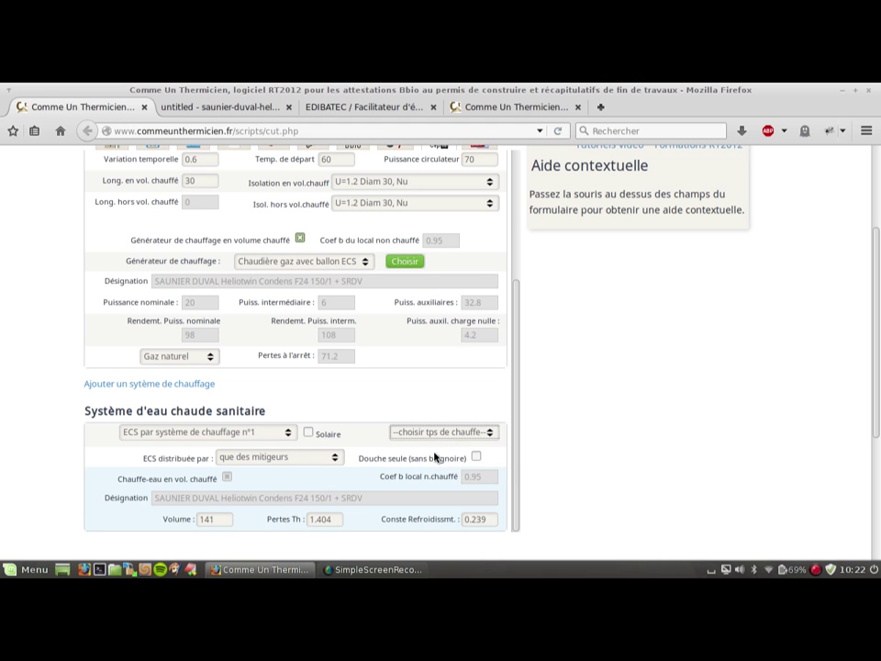
left_click(437, 434)
left_click(436, 459)
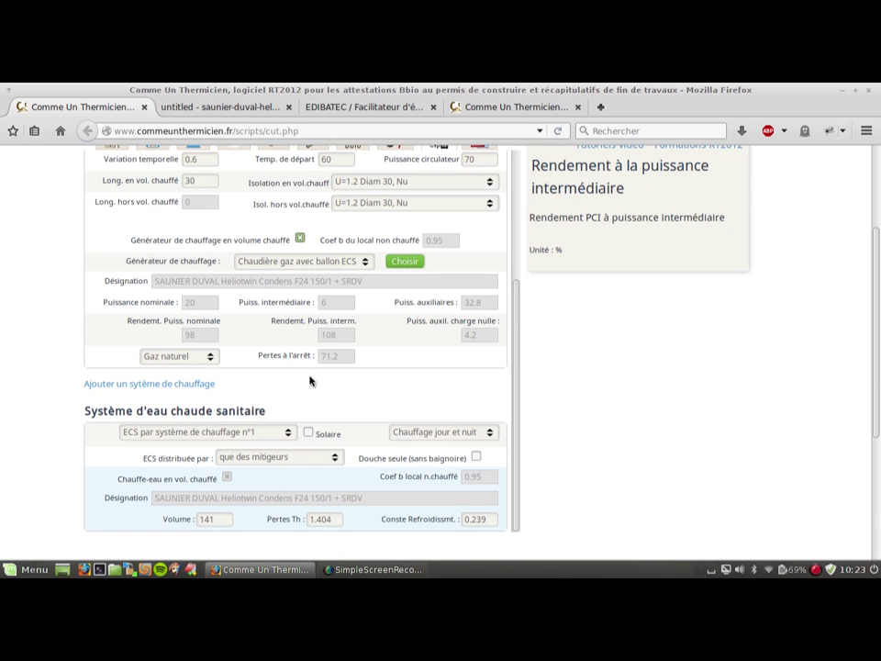
Step: Enable solar for the hot water system and pick the ATLANTIC Solério Capteur Horizontaux from the collector library
left_click(308, 433)
scroll(361, 406, "down", 2)
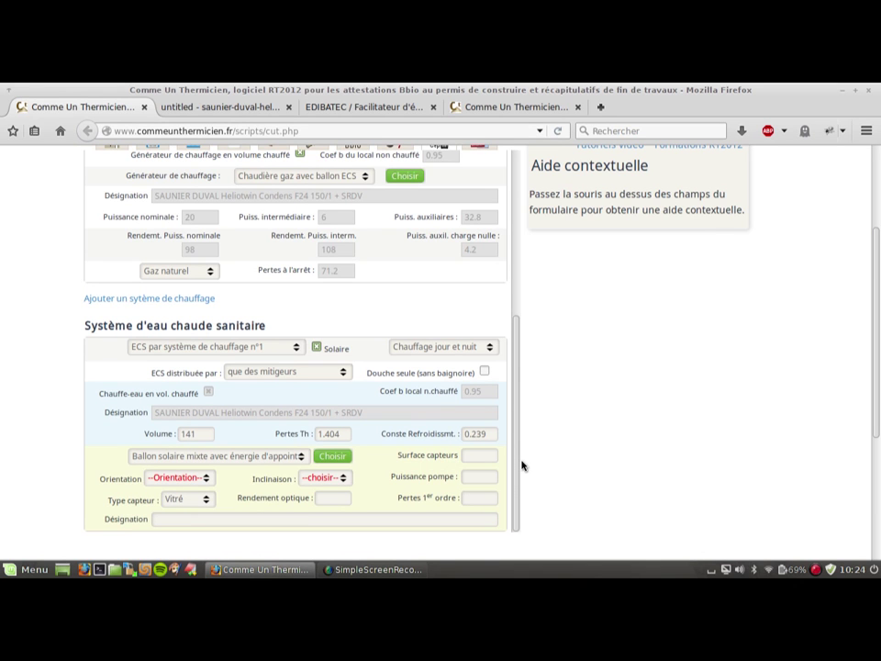
left_click(323, 458)
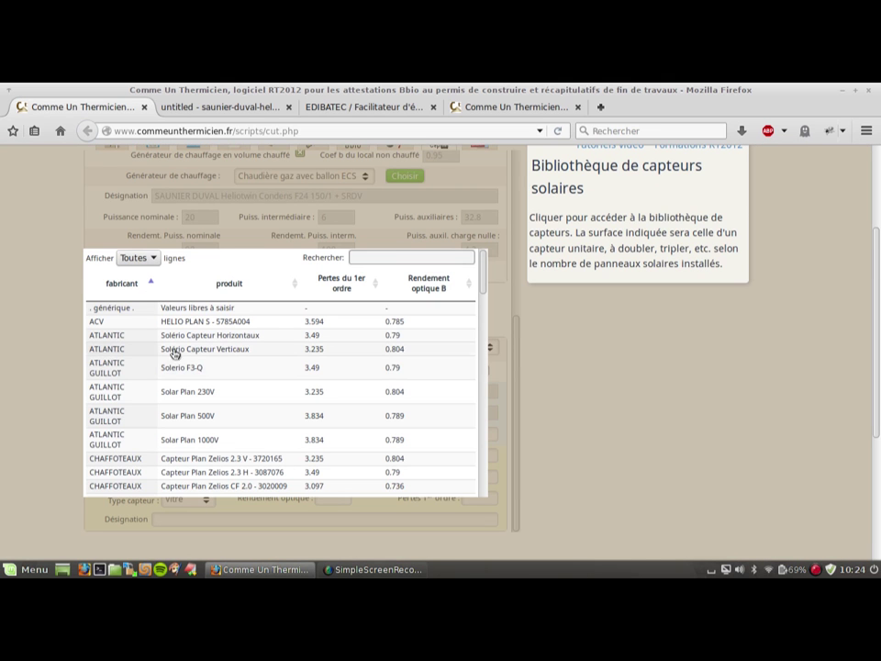
left_click(183, 335)
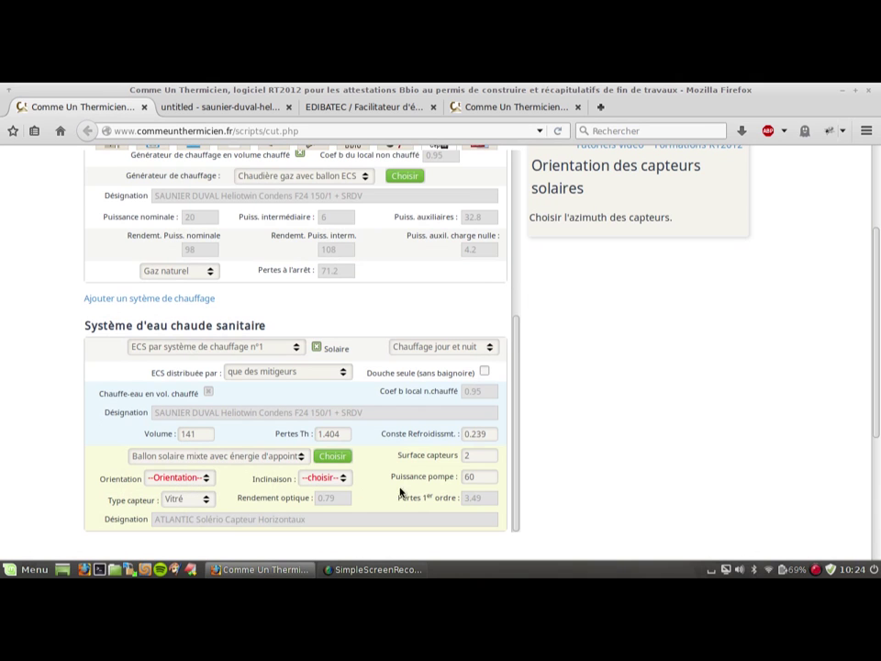
Step: Set the total solar collector area (Surface capteurs) to 4 m²
left_click(484, 455)
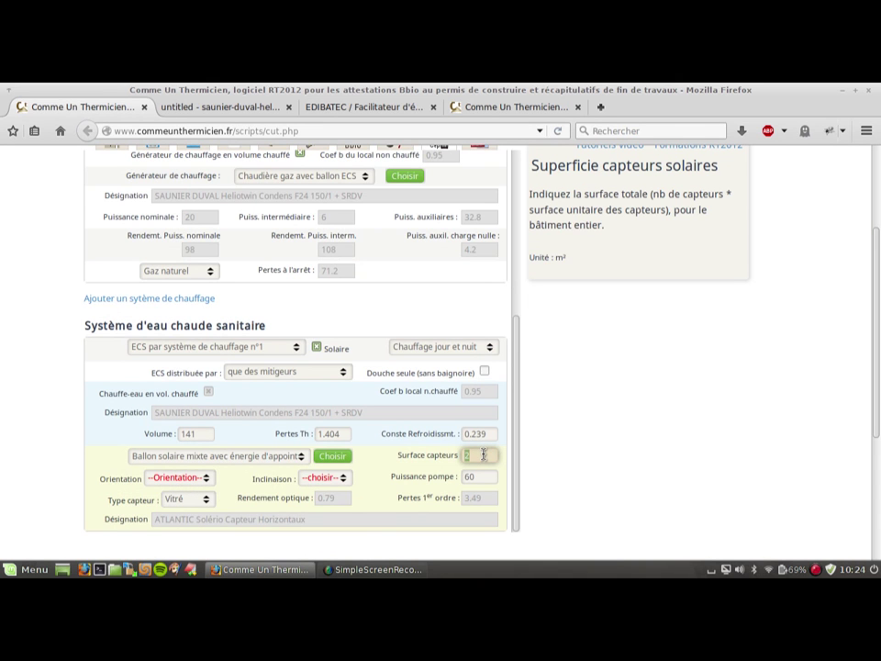
type("4")
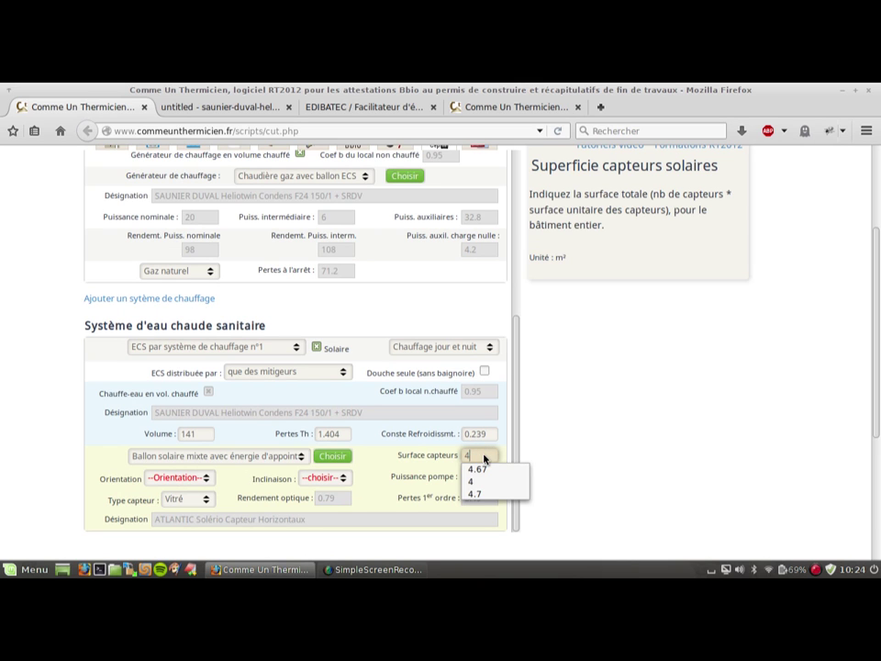
left_click(399, 458)
Step: Set the solar collectors' orientation to Sud and their inclination to 31° (60%)
left_click(181, 478)
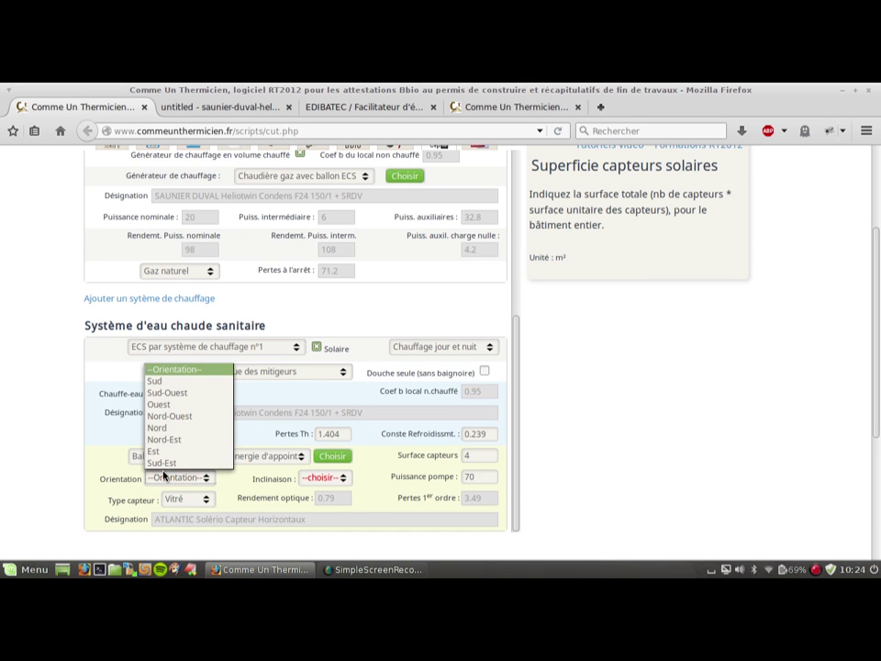
left_click(160, 372)
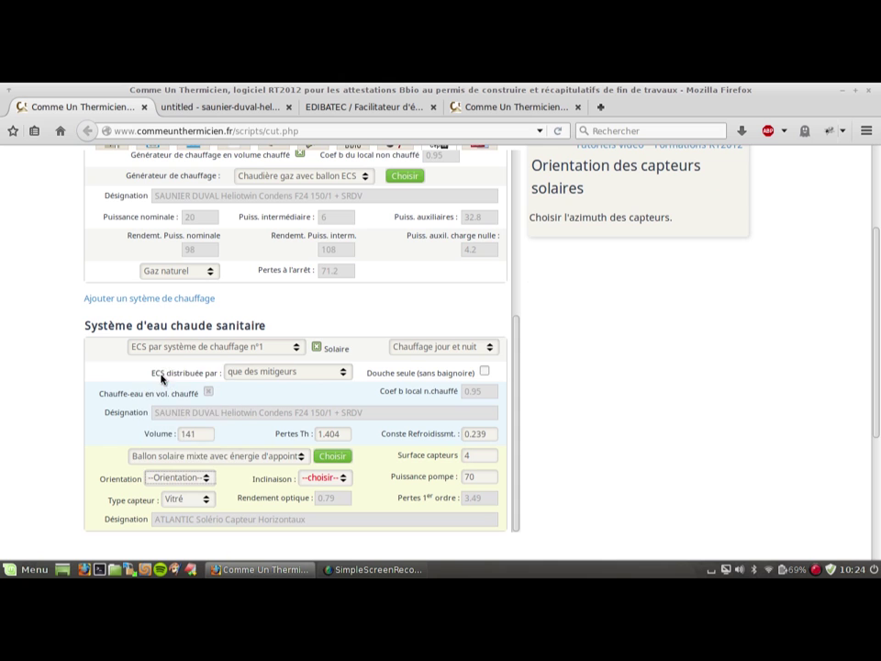
left_click(189, 485)
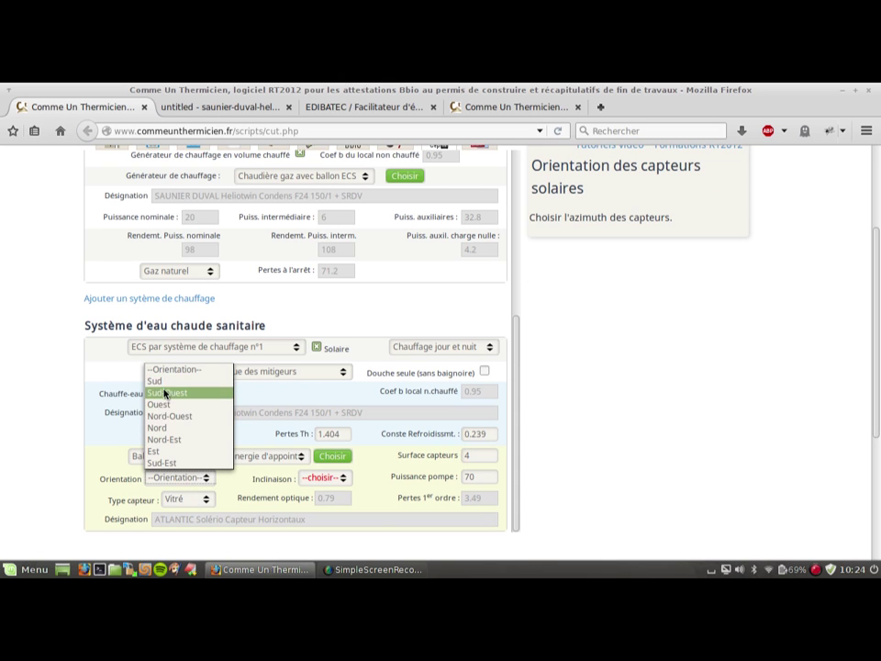
left_click(165, 383)
left_click(306, 483)
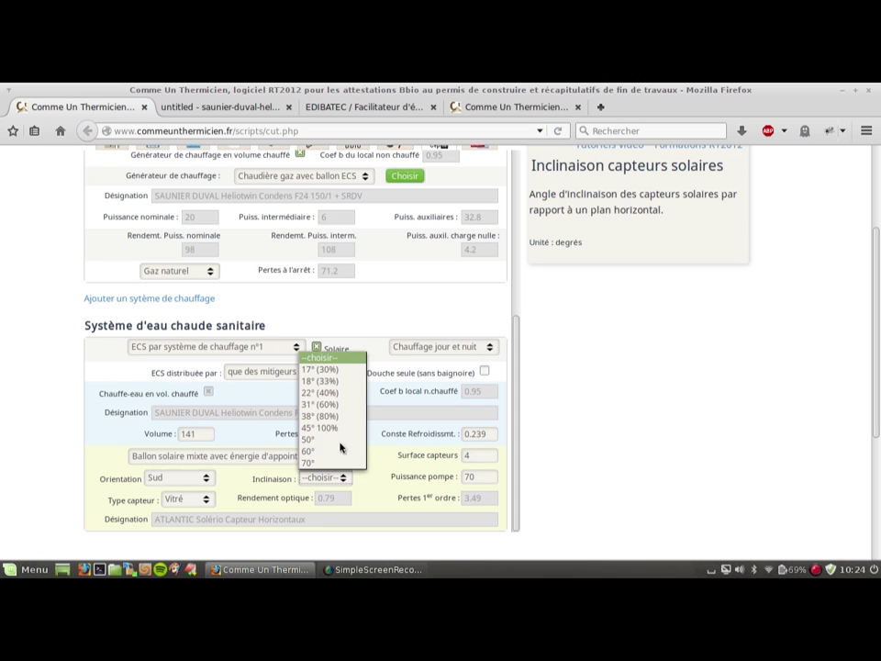
left_click(328, 408)
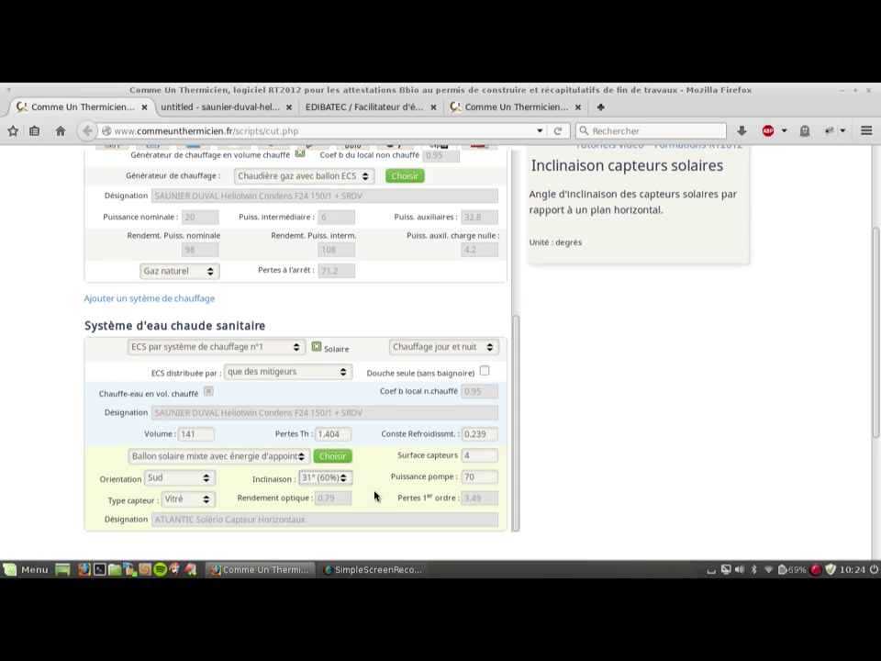
Step: Check the solar, heating and hot water entries, then calculate the Cep and Tic and view the results
left_click(491, 477)
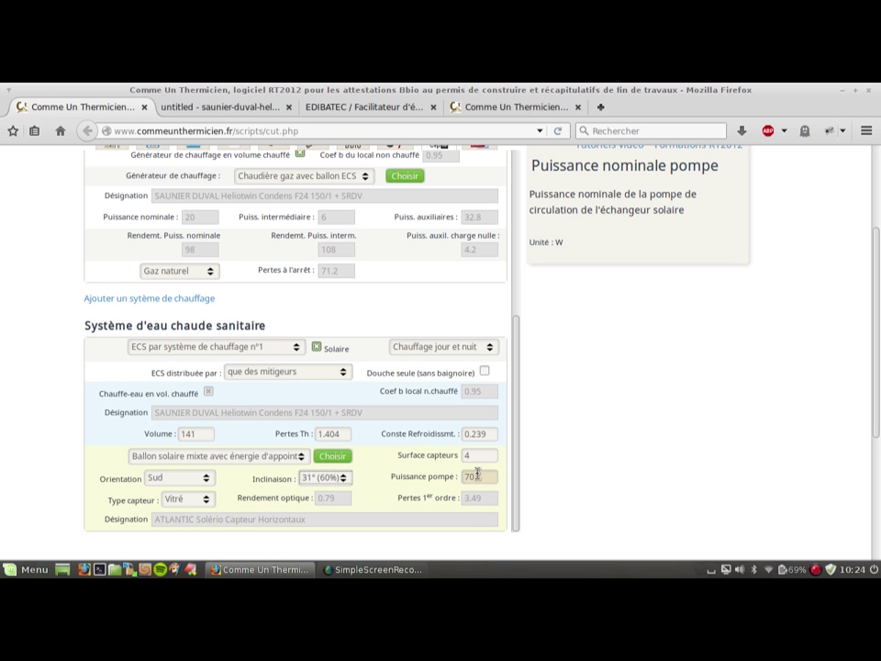
left_click(479, 457)
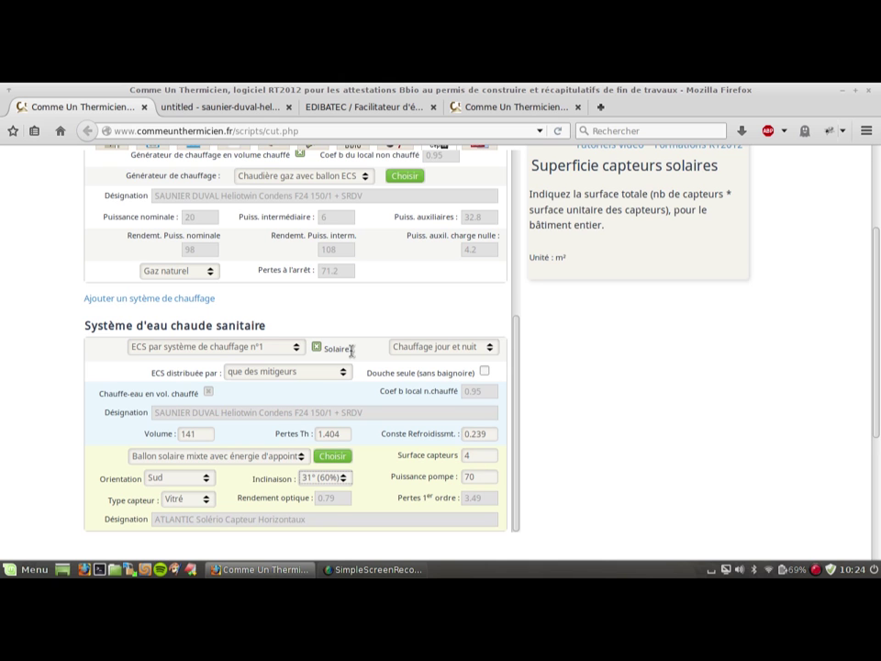
scroll(356, 354, "up", 3)
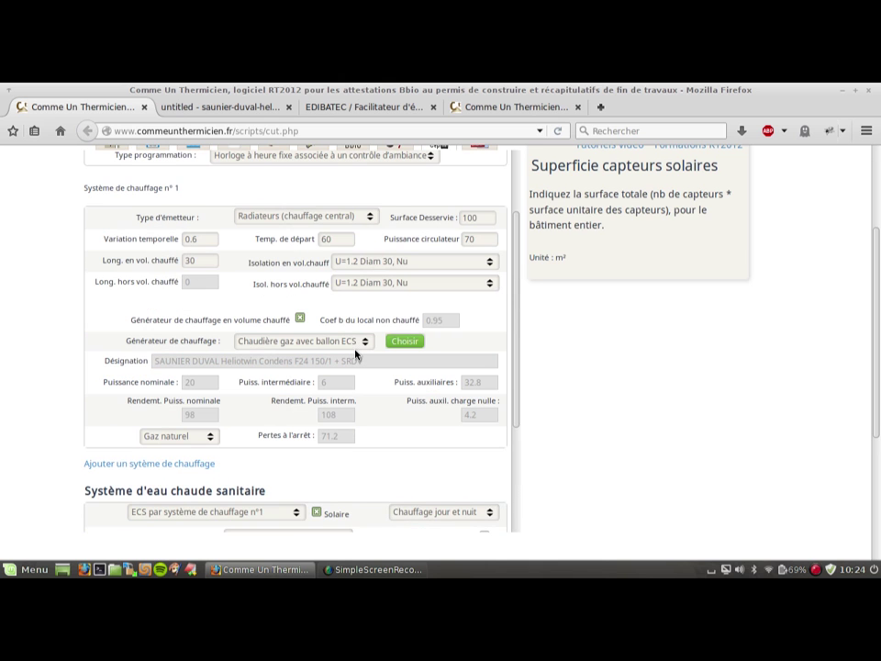
scroll(356, 355, "down", 3)
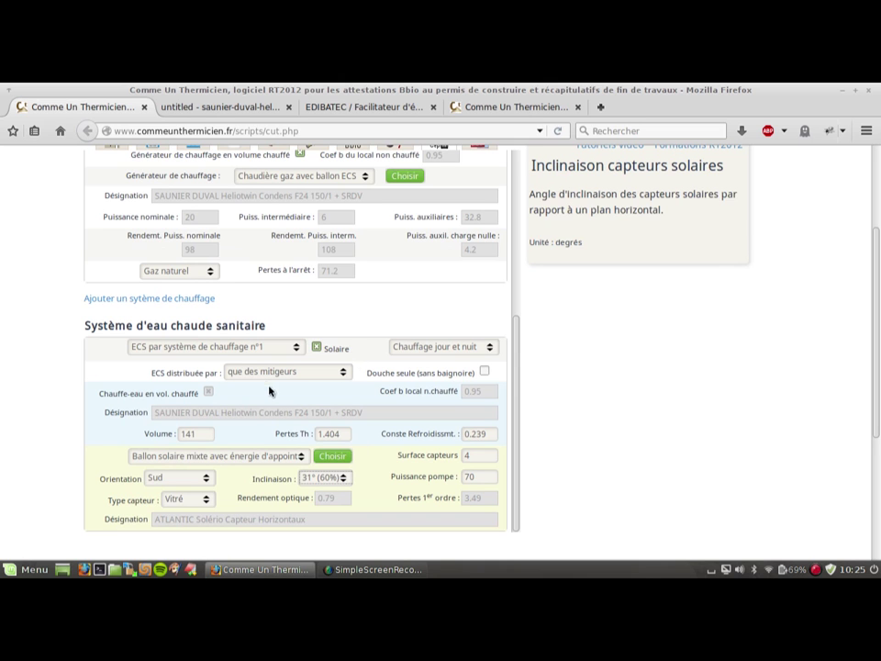
mouse_move(269, 378)
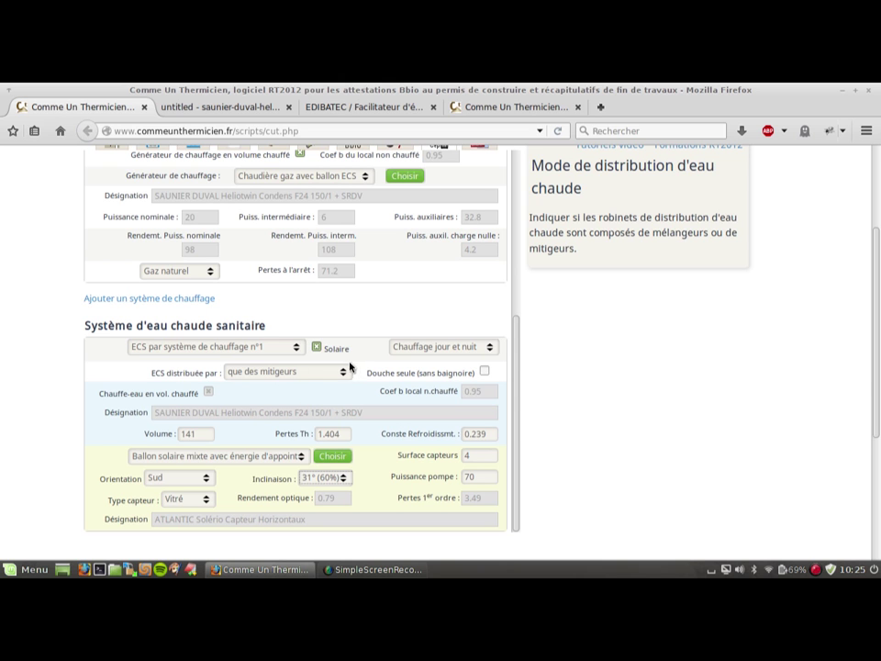
scroll(267, 276, "up", 5)
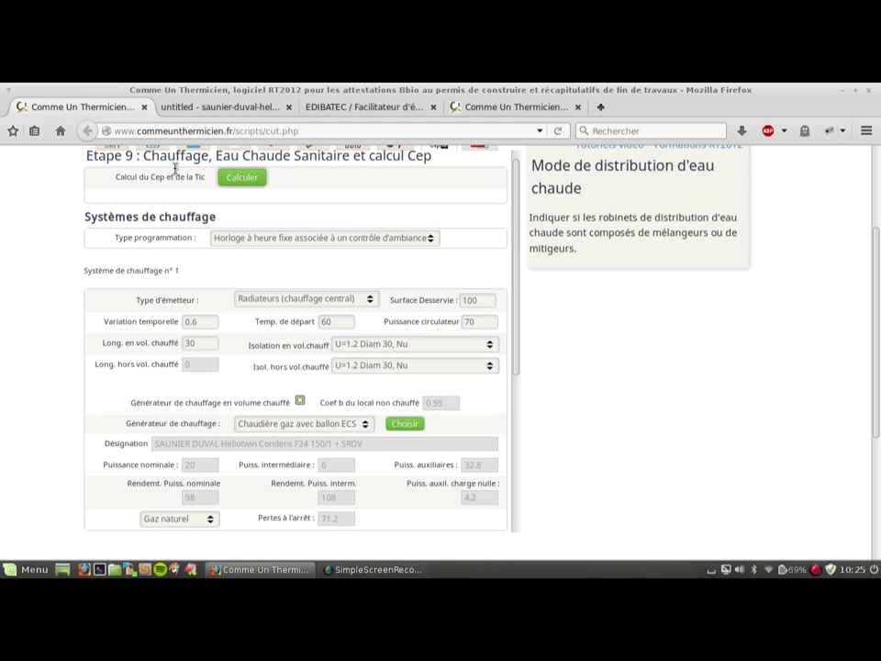
left_click(242, 177)
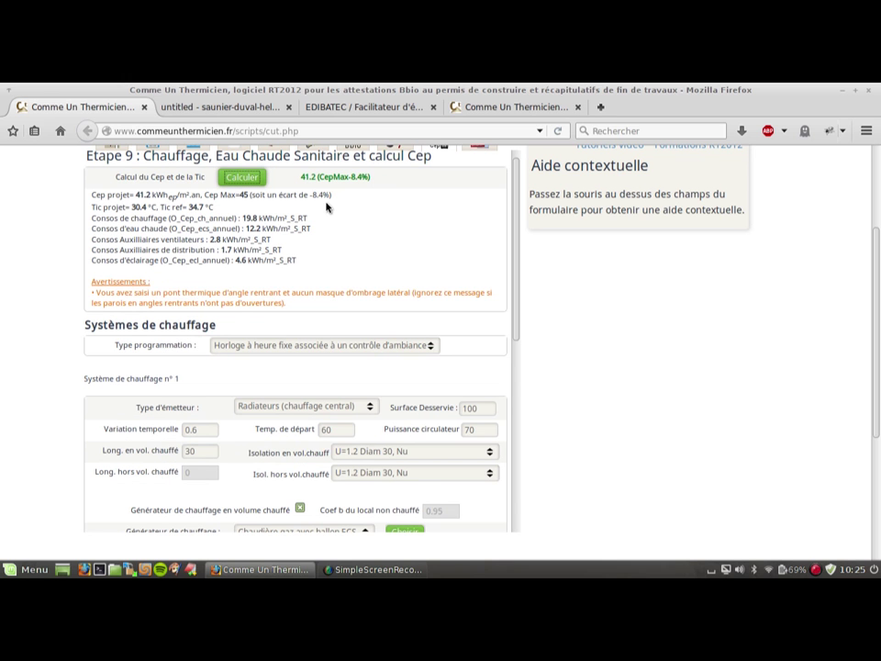
scroll(521, 245, "up", 1)
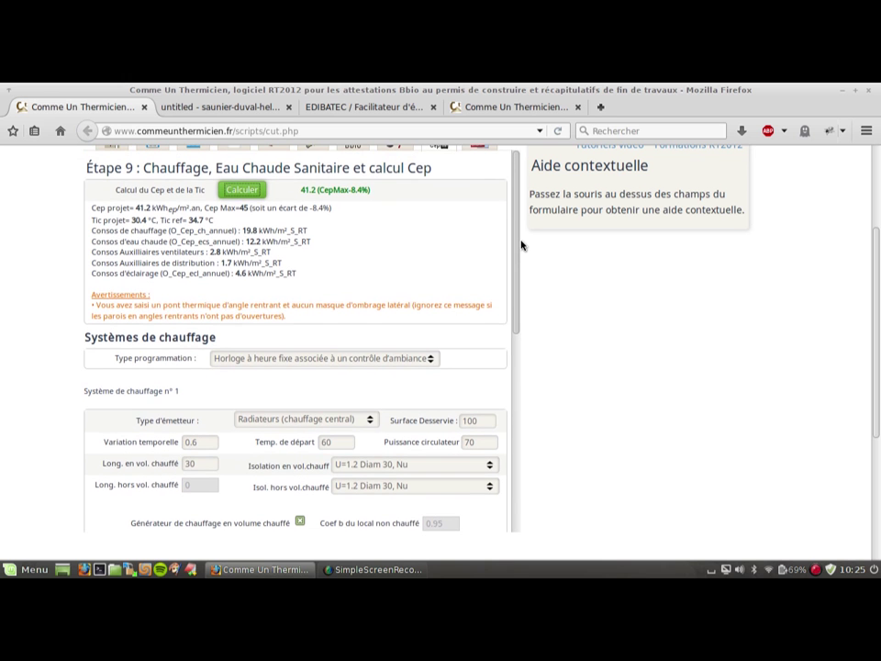
left_click_drag(878, 291, 879, 280)
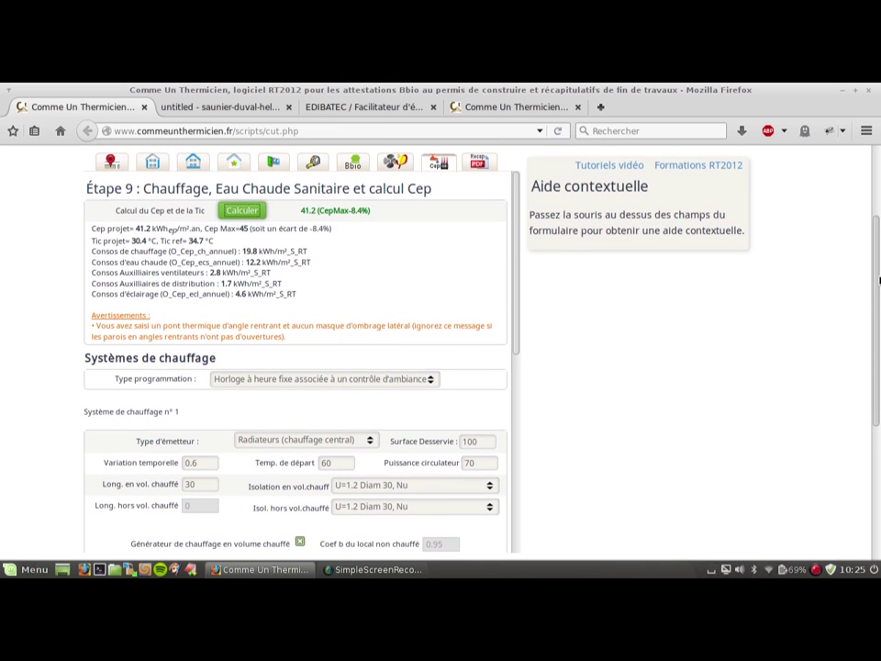